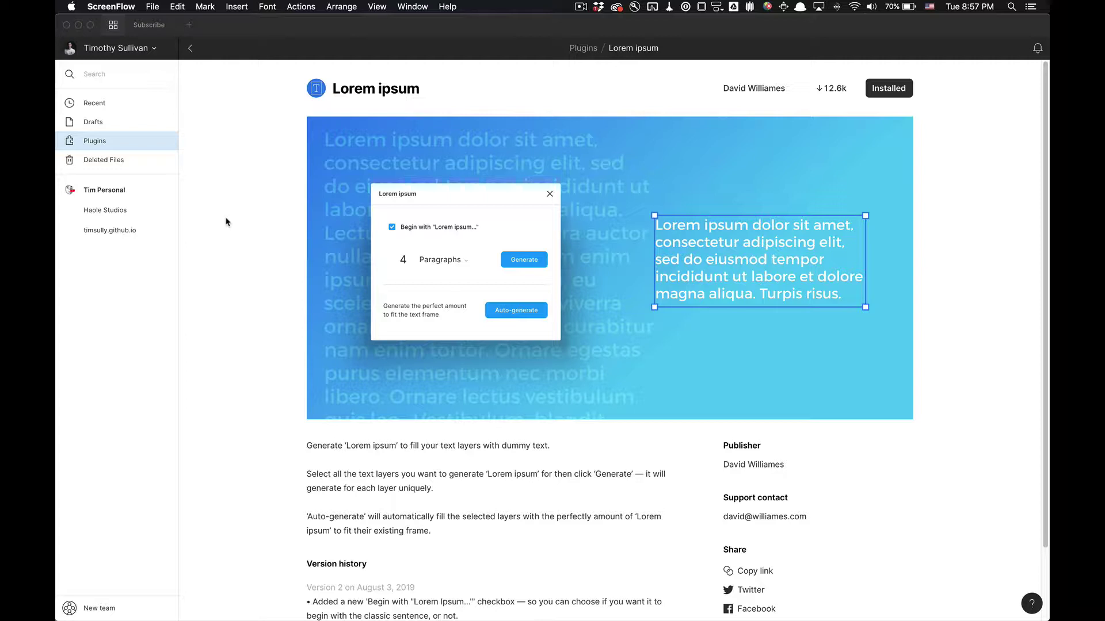
Step: Back in the Subscribe file, select the empty 825×204 placeholder text box under the Splunk Design Systems header
{"action": "left_click", "coordinate": [148, 26]}
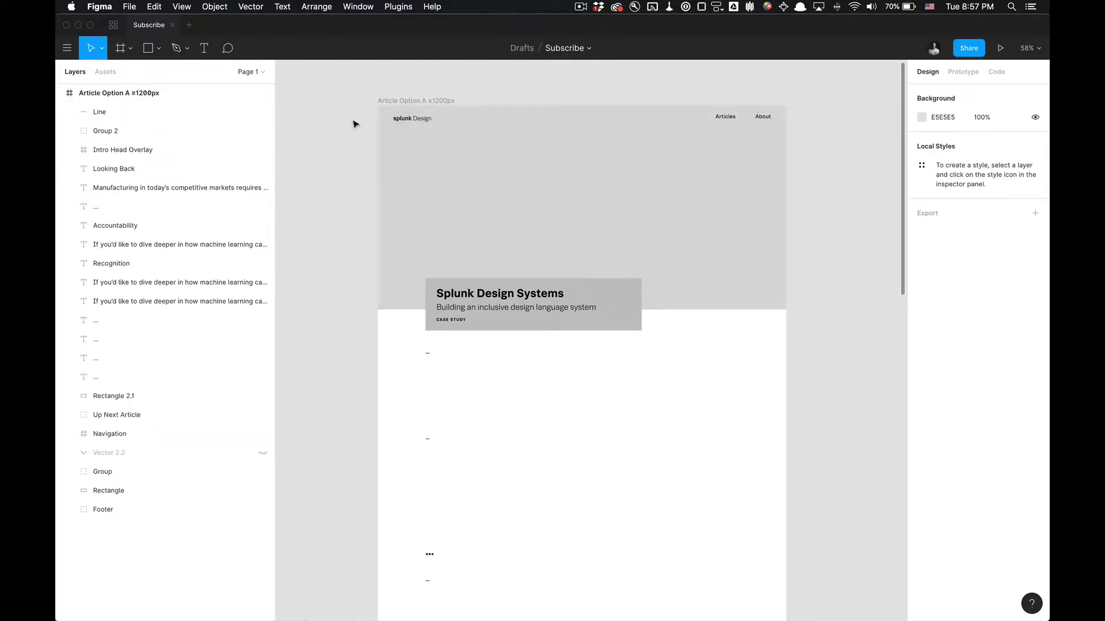
{"action": "scroll", "coordinate": [355, 124], "scroll_direction": "down", "scroll_amount": 3}
{"action": "scroll", "coordinate": [354, 125], "scroll_direction": "down", "scroll_amount": 5}
{"action": "scroll", "coordinate": [354, 126], "scroll_direction": "up", "scroll_amount": 3}
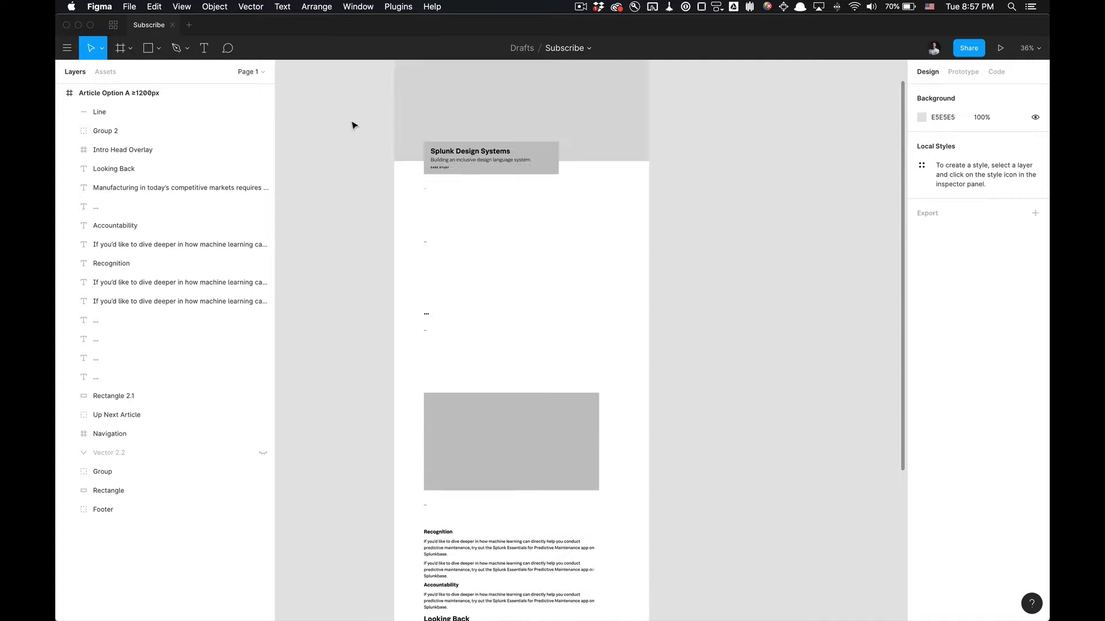
{"action": "scroll", "coordinate": [354, 125], "scroll_direction": "up", "scroll_amount": 3}
{"action": "scroll", "coordinate": [353, 123], "scroll_direction": "up", "scroll_amount": 3}
{"action": "scroll", "coordinate": [353, 123], "scroll_direction": "down", "scroll_amount": 1}
{"action": "scroll", "coordinate": [440, 228], "scroll_direction": "down", "scroll_amount": 2}
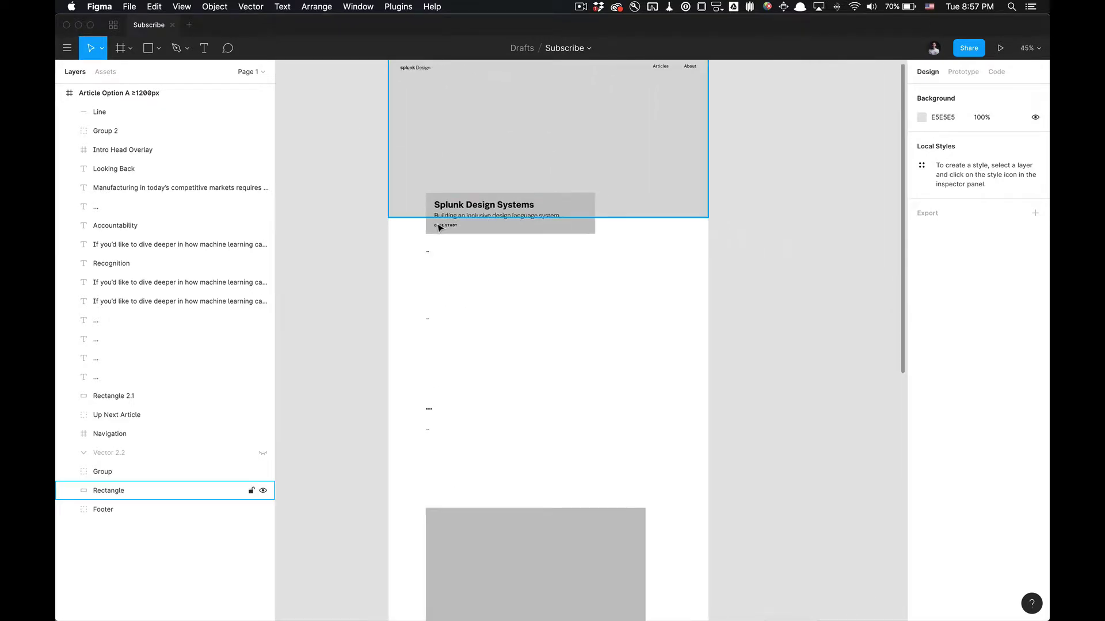
{"action": "left_click", "coordinate": [427, 253]}
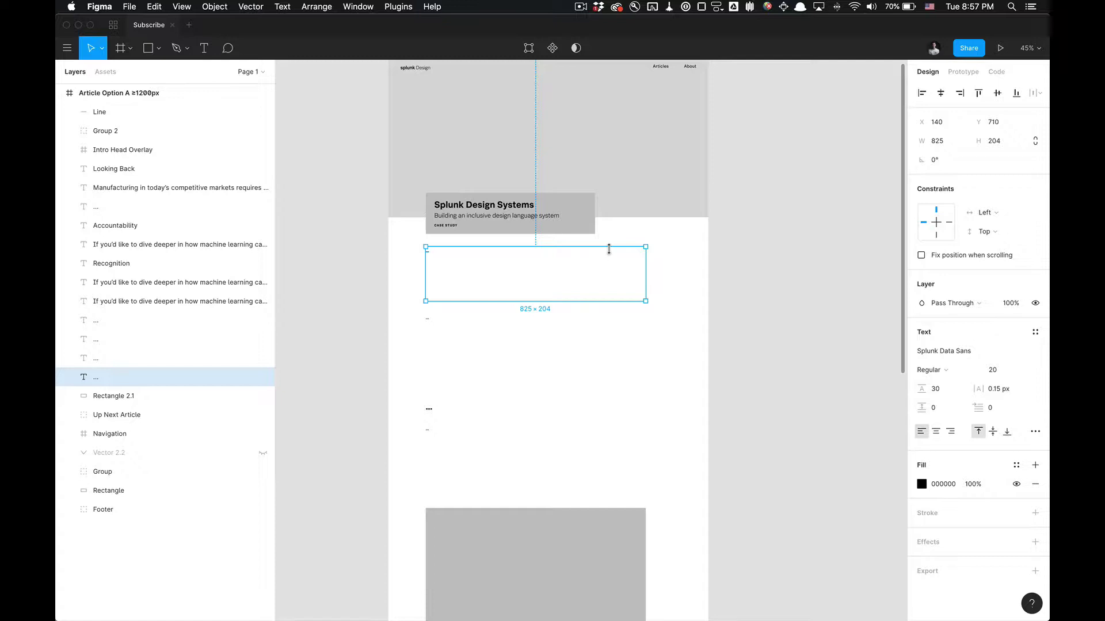
{"action": "scroll", "coordinate": [435, 248], "scroll_direction": "up", "scroll_amount": 2}
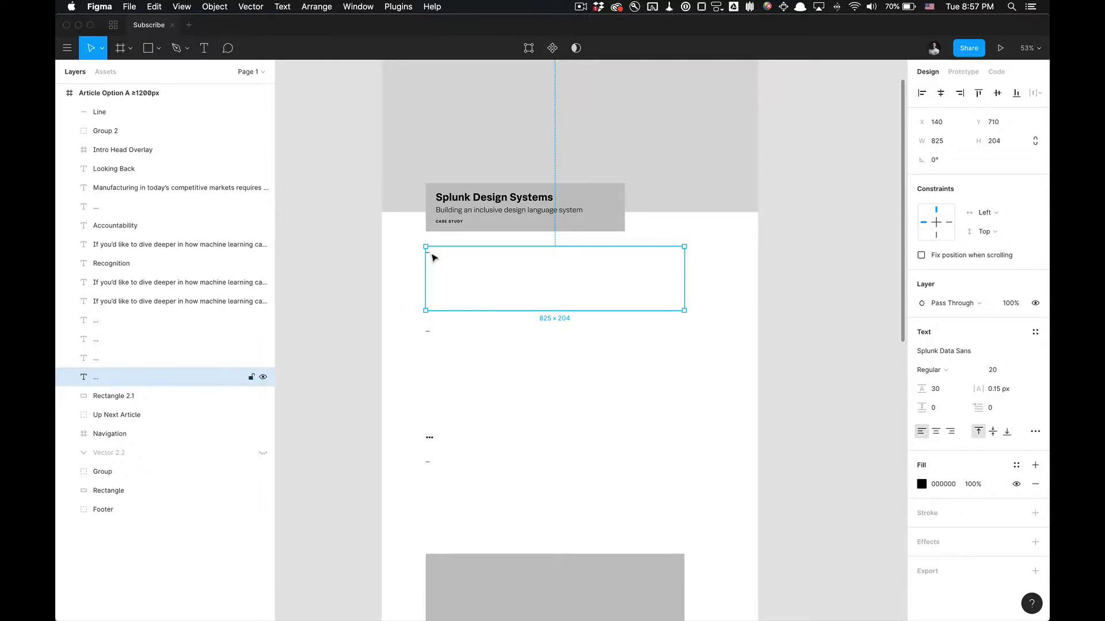
Step: Generate one Lorem ipsum paragraph into the 825×204 text box, keeping Paragraphs as the unit
{"action": "right_click", "coordinate": [432, 253]}
{"action": "mouse_move", "coordinate": [505, 451]}
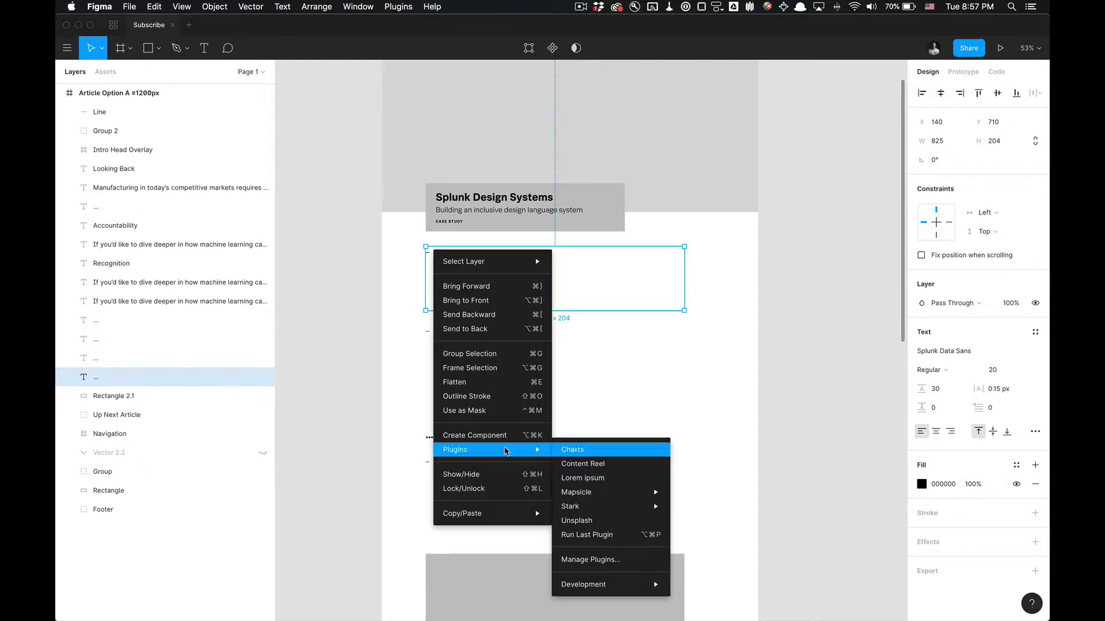
{"action": "left_click", "coordinate": [605, 478]}
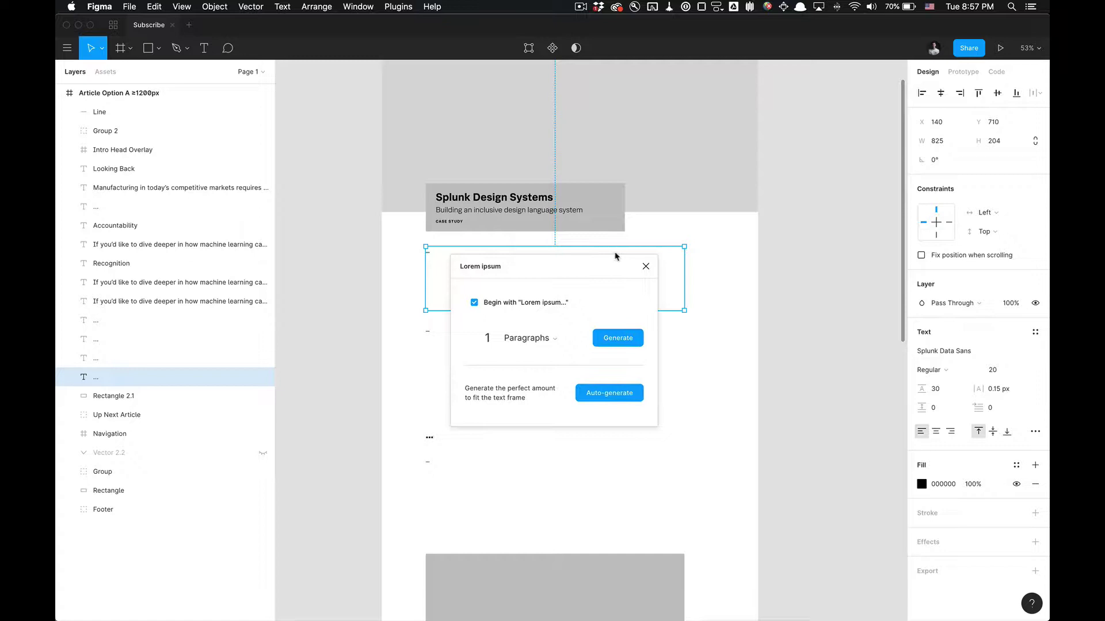
{"action": "left_click_drag", "start_coordinate": [506, 265], "coordinate": [672, 242]}
{"action": "left_click", "coordinate": [711, 318]}
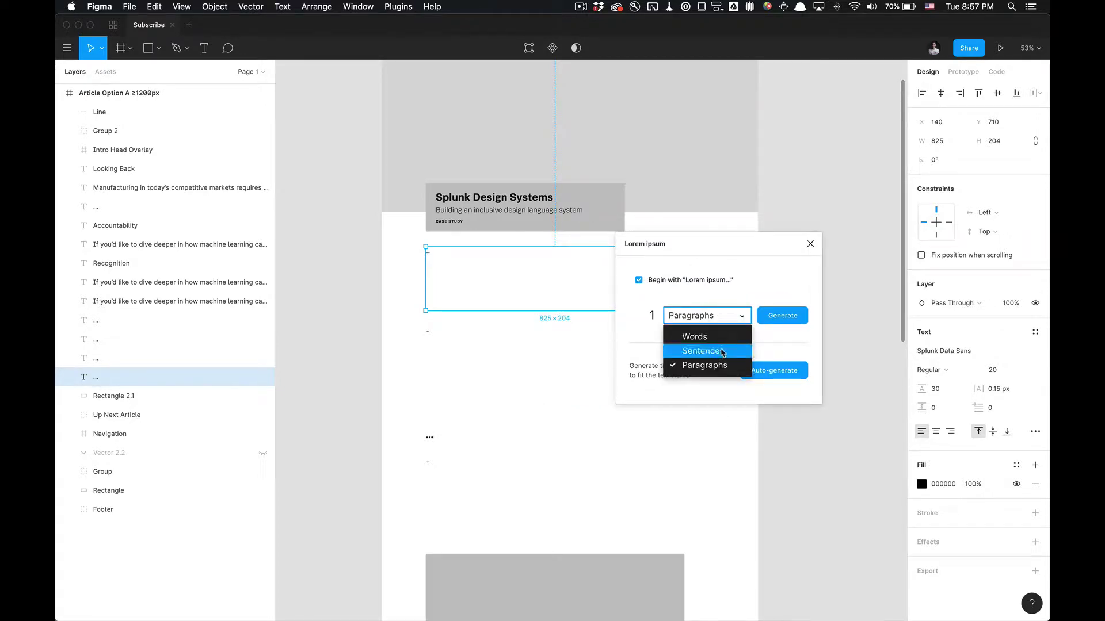
{"action": "left_click", "coordinate": [728, 318]}
{"action": "left_click", "coordinate": [639, 280]}
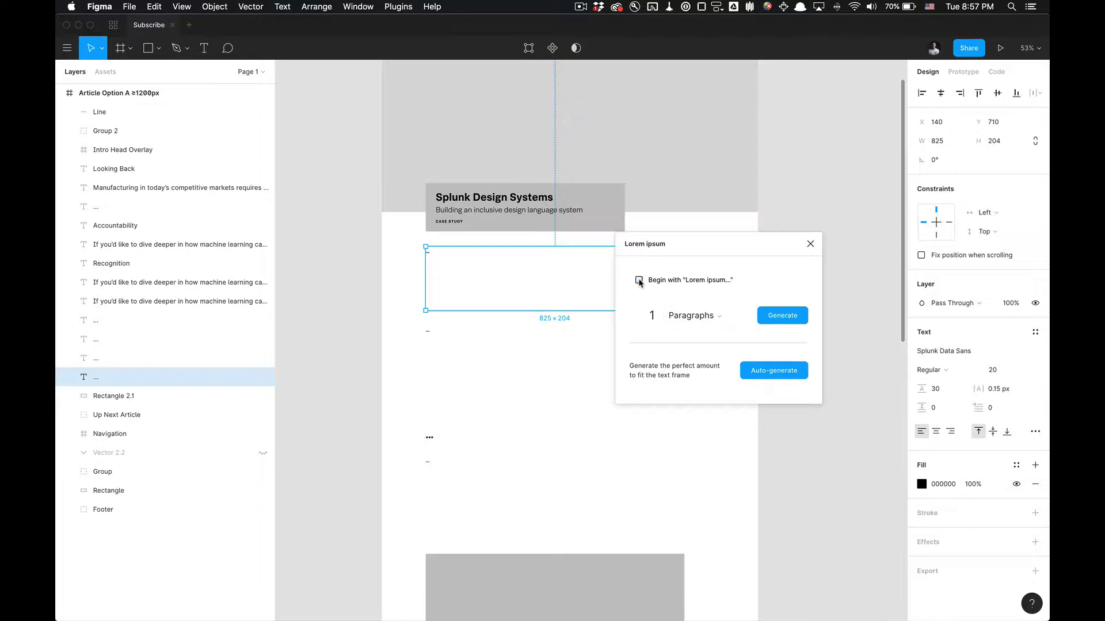
{"action": "left_click", "coordinate": [713, 316]}
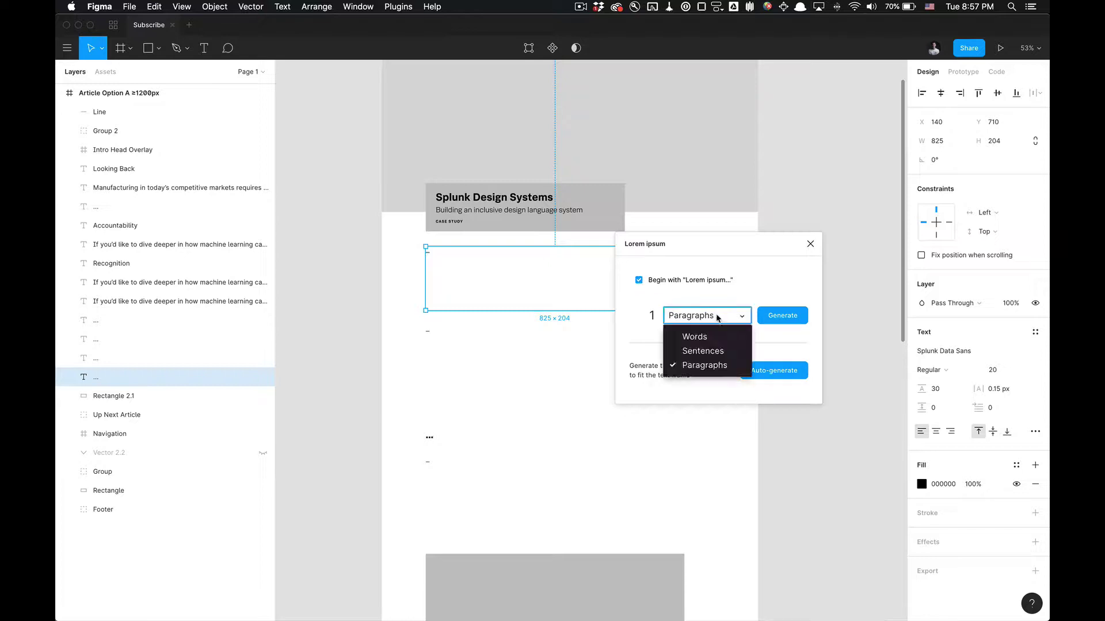
{"action": "left_click", "coordinate": [719, 316]}
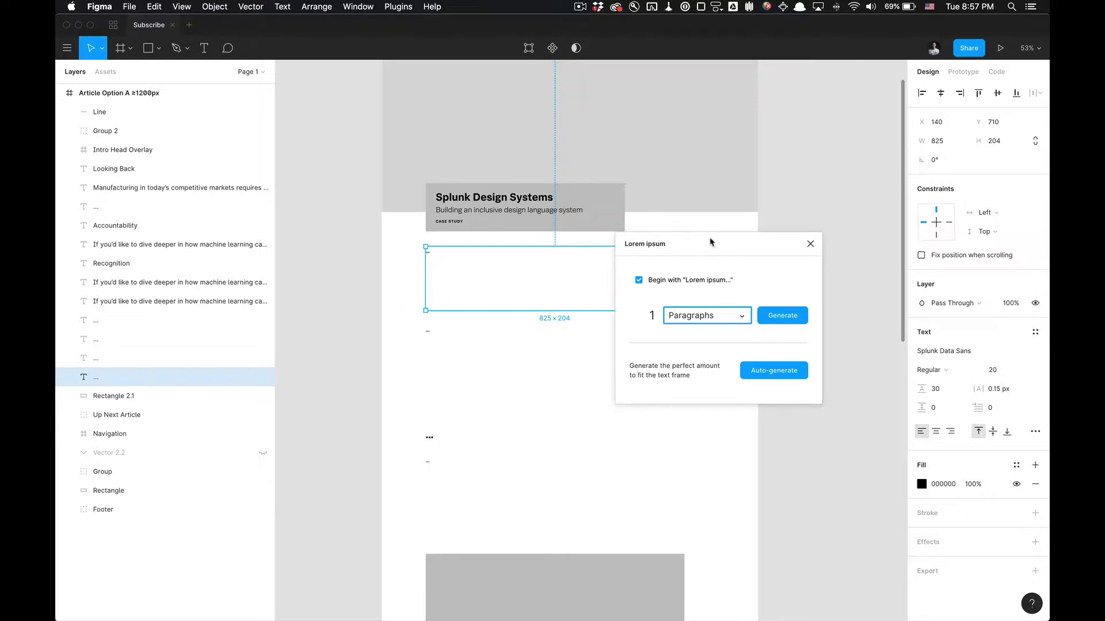
{"action": "left_click_drag", "start_coordinate": [711, 242], "coordinate": [785, 253]}
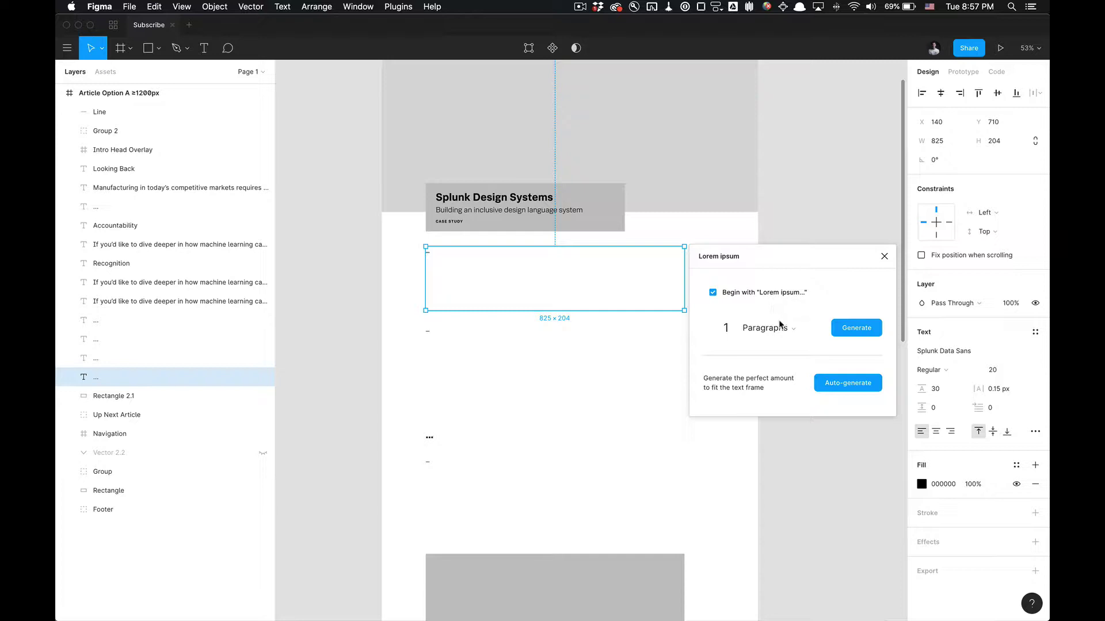
{"action": "left_click", "coordinate": [856, 328]}
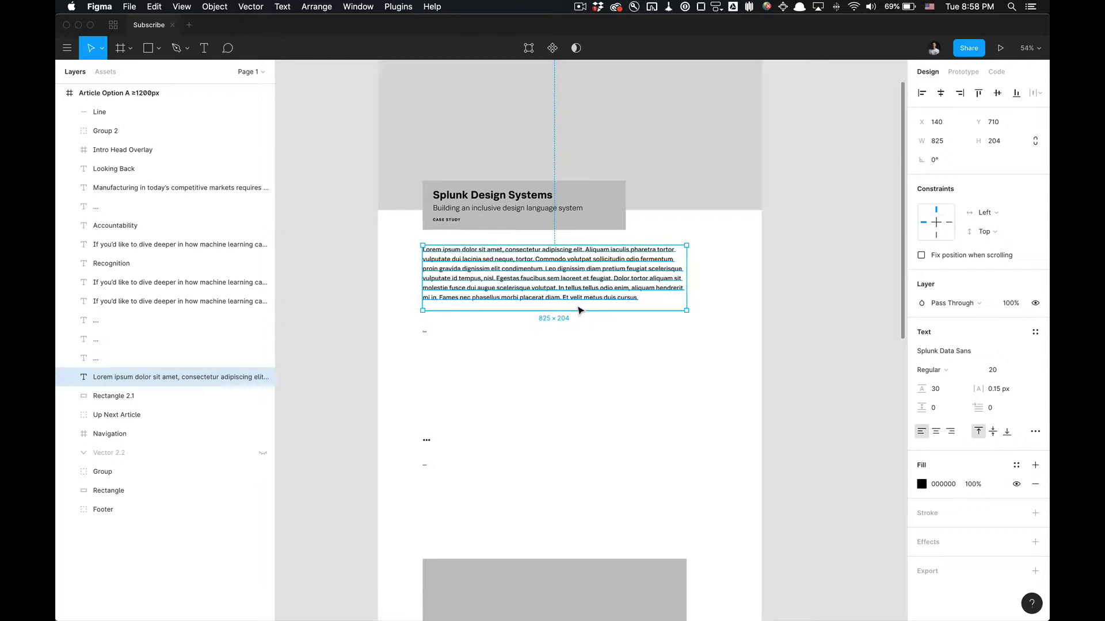
Step: Auto-generate Lorem ipsum text sized to fit the body text box
{"action": "scroll", "coordinate": [576, 306], "scroll_direction": "up", "scroll_amount": 2}
{"action": "right_click", "coordinate": [582, 286]}
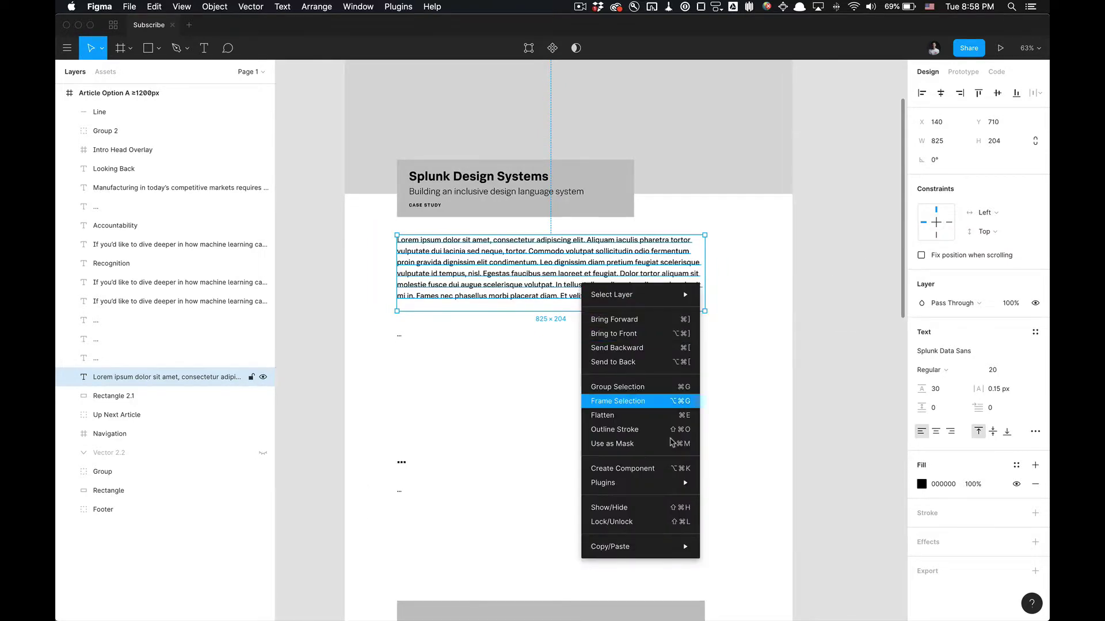
{"action": "mouse_move", "coordinate": [679, 483]}
{"action": "mouse_move", "coordinate": [734, 407]}
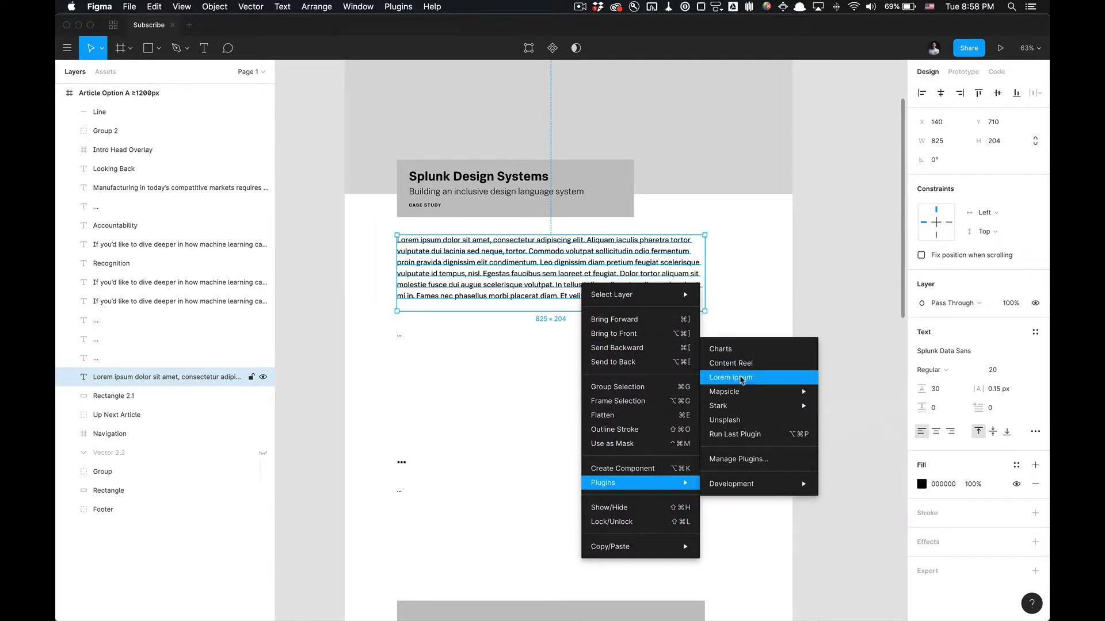
{"action": "left_click", "coordinate": [730, 377]}
{"action": "left_click_drag", "start_coordinate": [581, 269], "coordinate": [868, 227]}
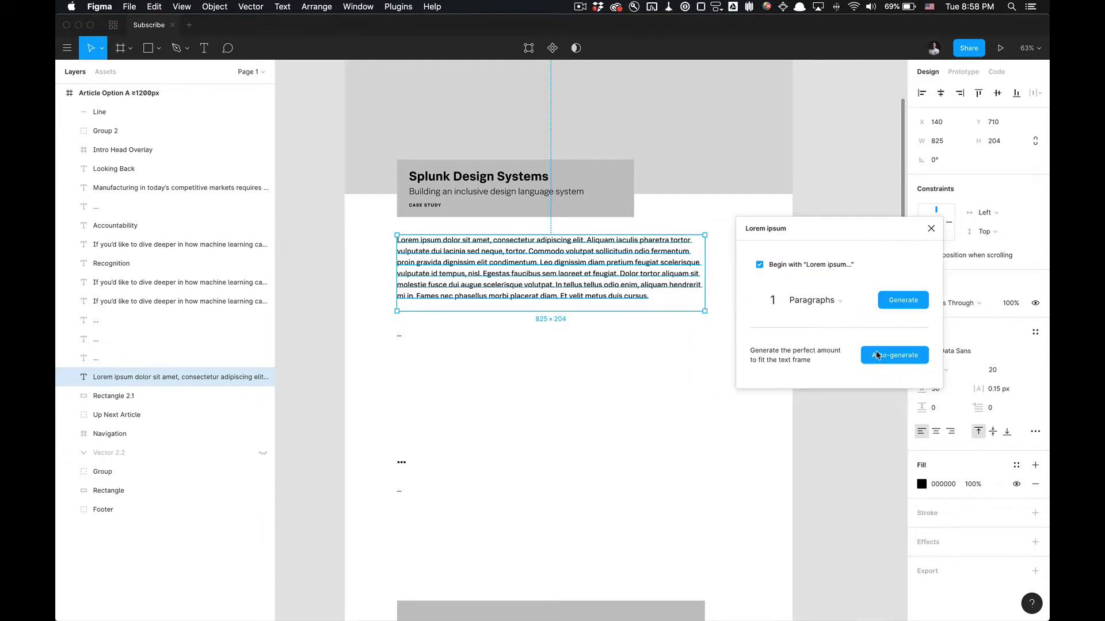
{"action": "left_click", "coordinate": [877, 355]}
Step: Regenerate a single Lorem ipsum paragraph into the body text box
{"action": "right_click", "coordinate": [636, 274]}
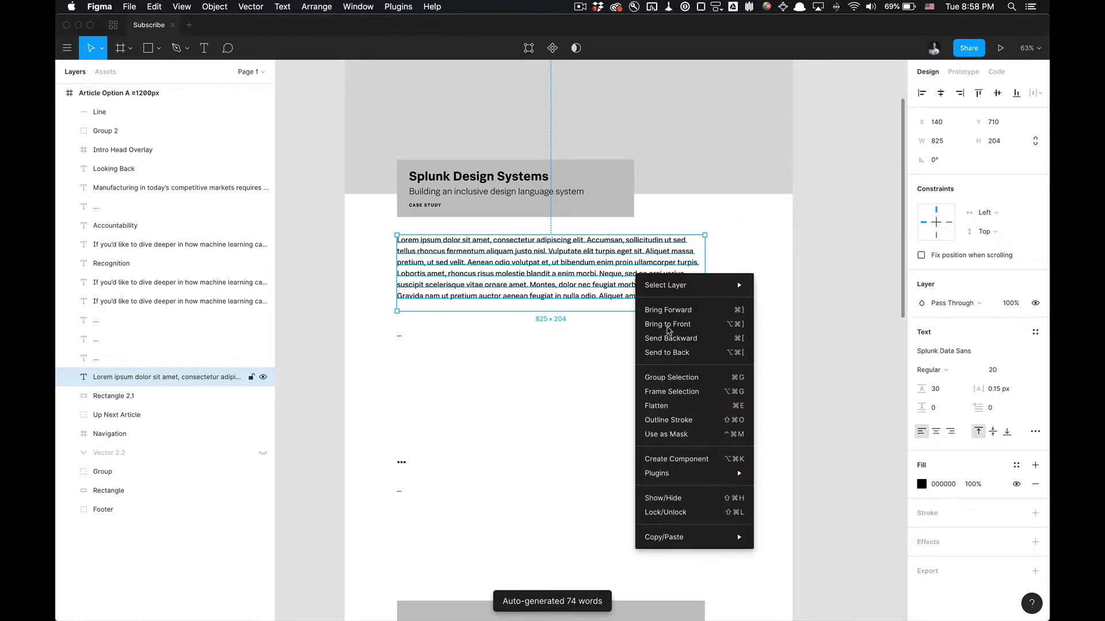
{"action": "mouse_move", "coordinate": [728, 479]}
{"action": "mouse_move", "coordinate": [792, 525]}
{"action": "left_click", "coordinate": [800, 501]}
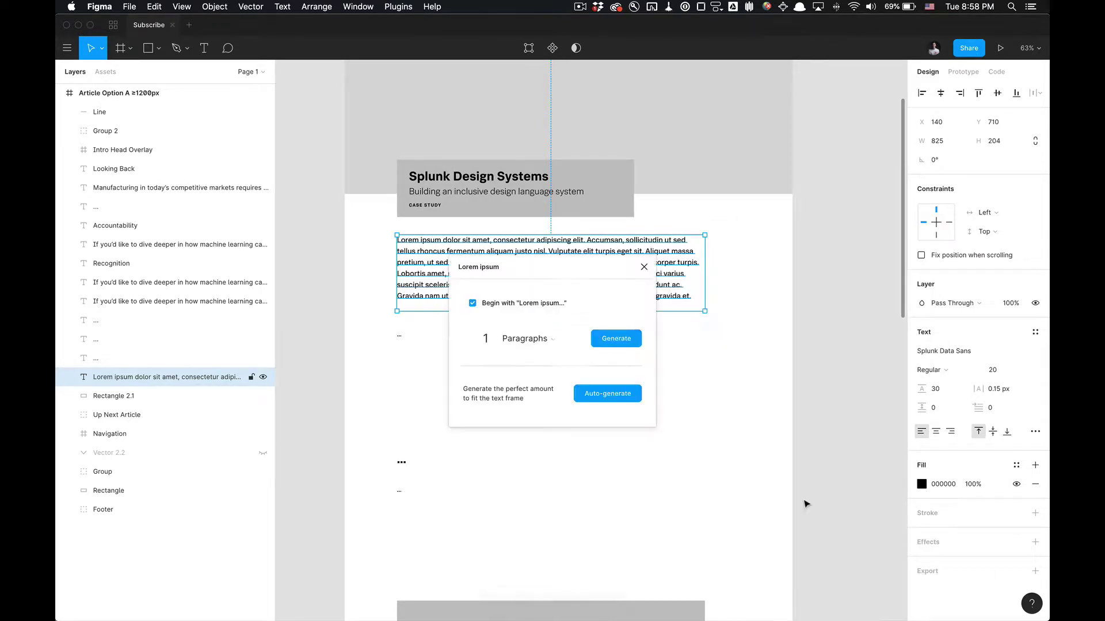
{"action": "left_click_drag", "start_coordinate": [568, 275], "coordinate": [839, 252]}
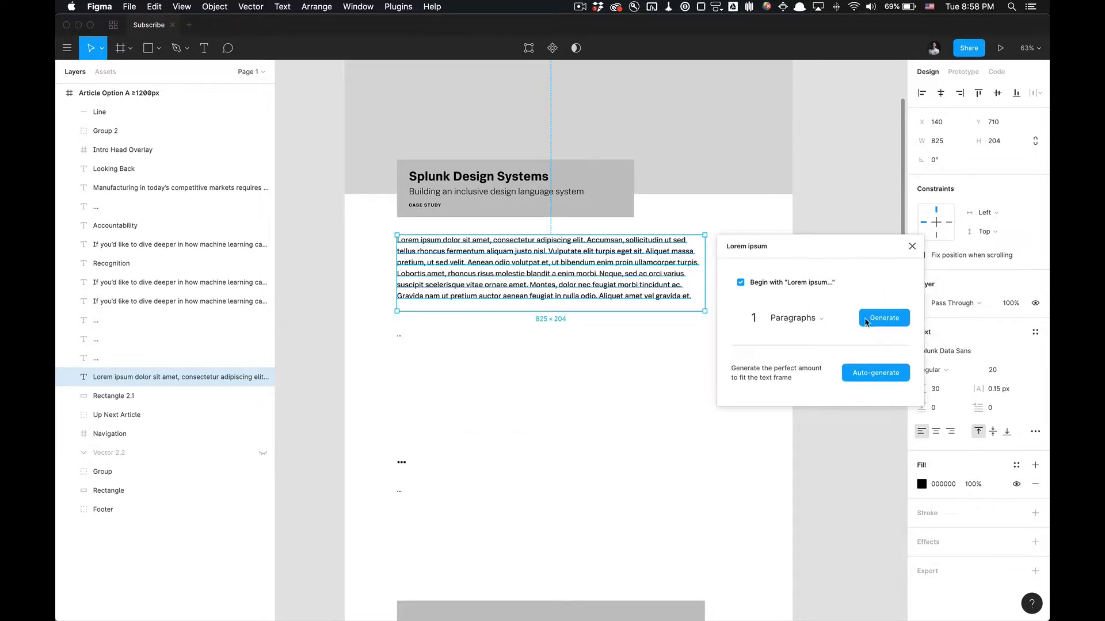
{"action": "left_click", "coordinate": [884, 319]}
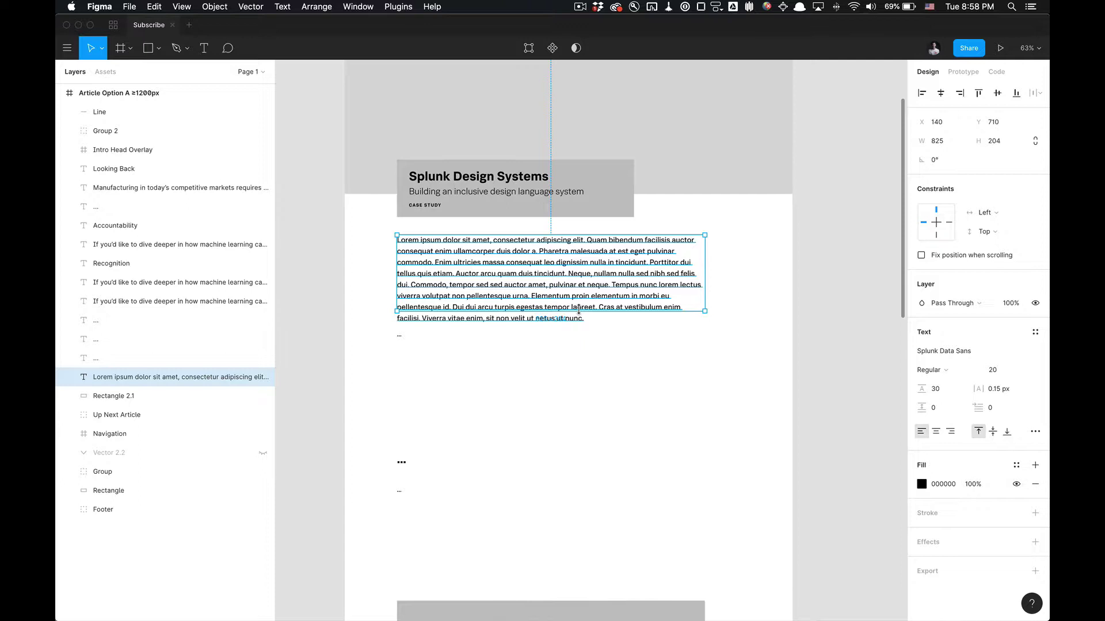
Step: Read the Lorem ipsum plugin page's explanation of Auto-generate fitting the existing frame
{"action": "left_click", "coordinate": [113, 24]}
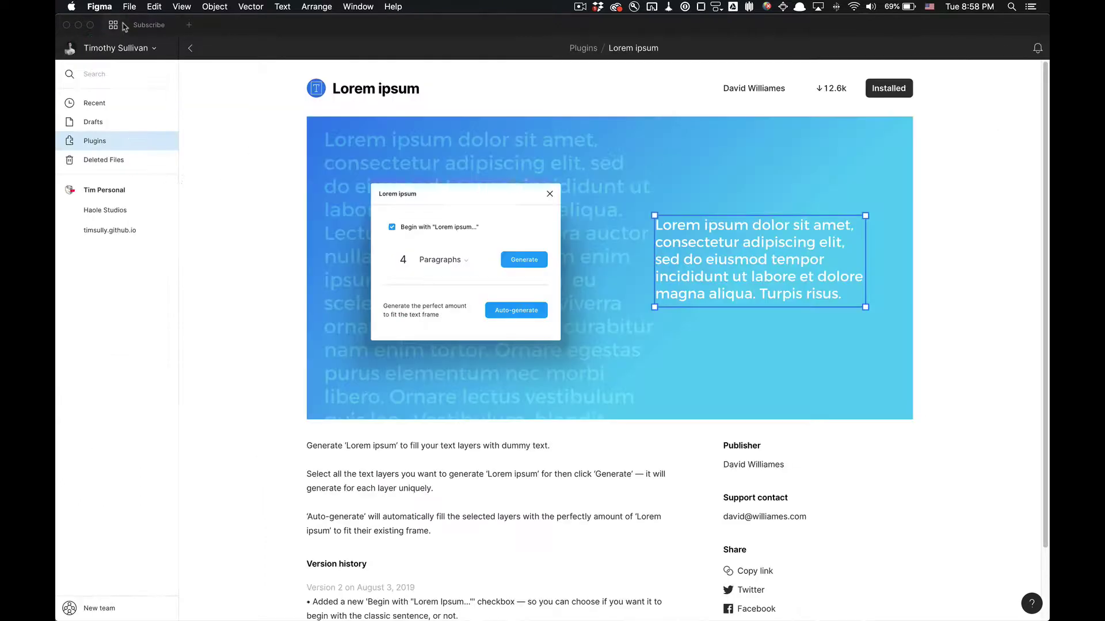
{"action": "left_click_drag", "start_coordinate": [334, 517], "coordinate": [446, 526]}
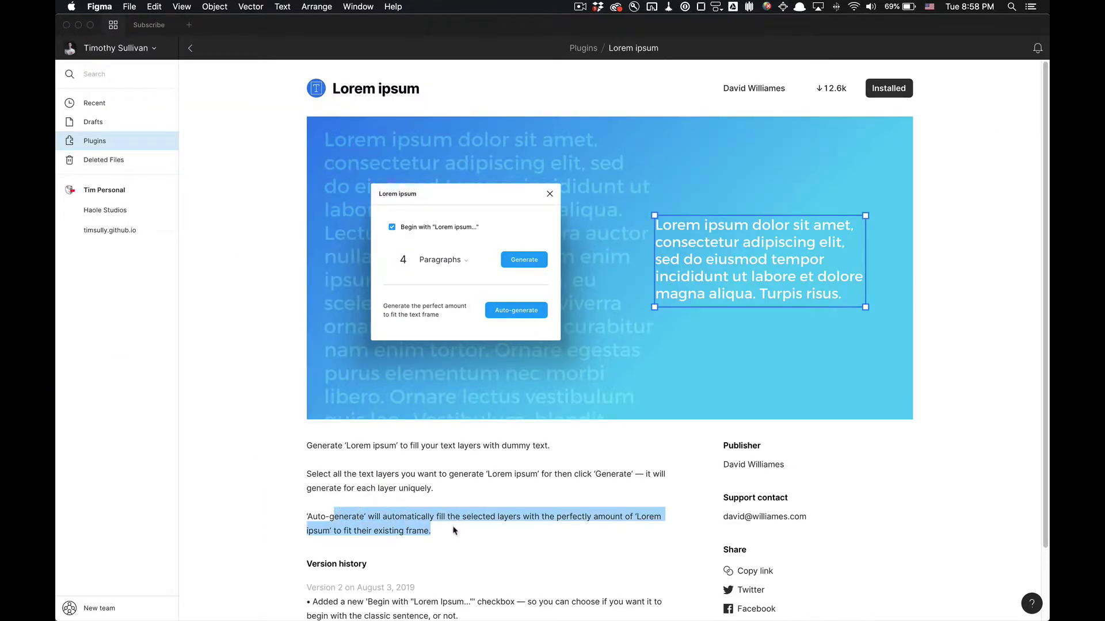
{"action": "left_click", "coordinate": [508, 511]}
{"action": "left_click_drag", "start_coordinate": [518, 525], "coordinate": [515, 538]}
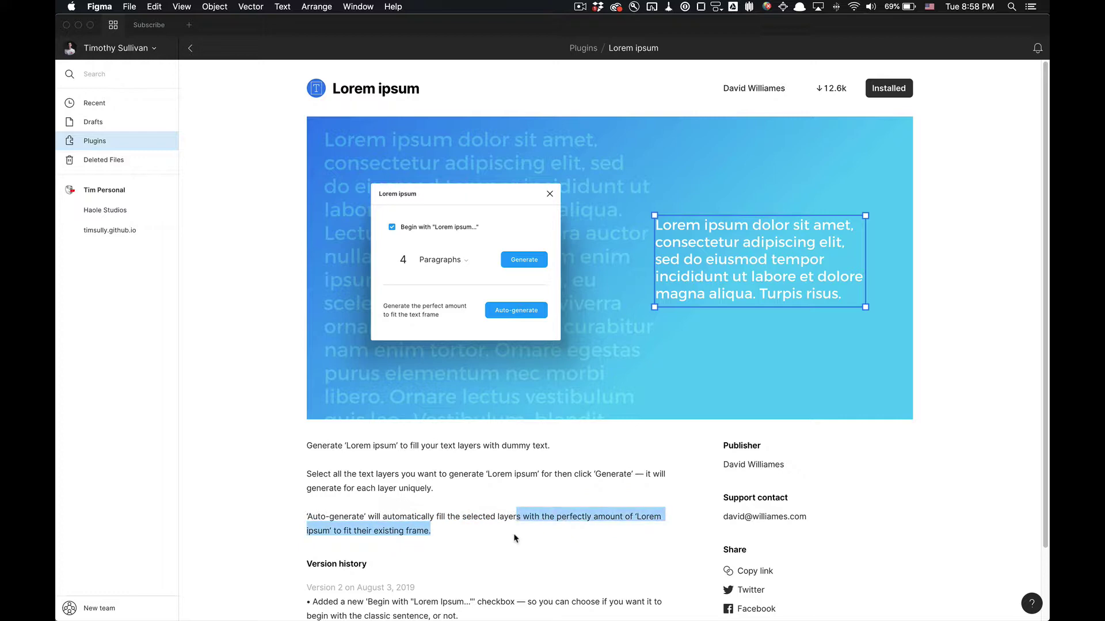
{"action": "left_click", "coordinate": [516, 535]}
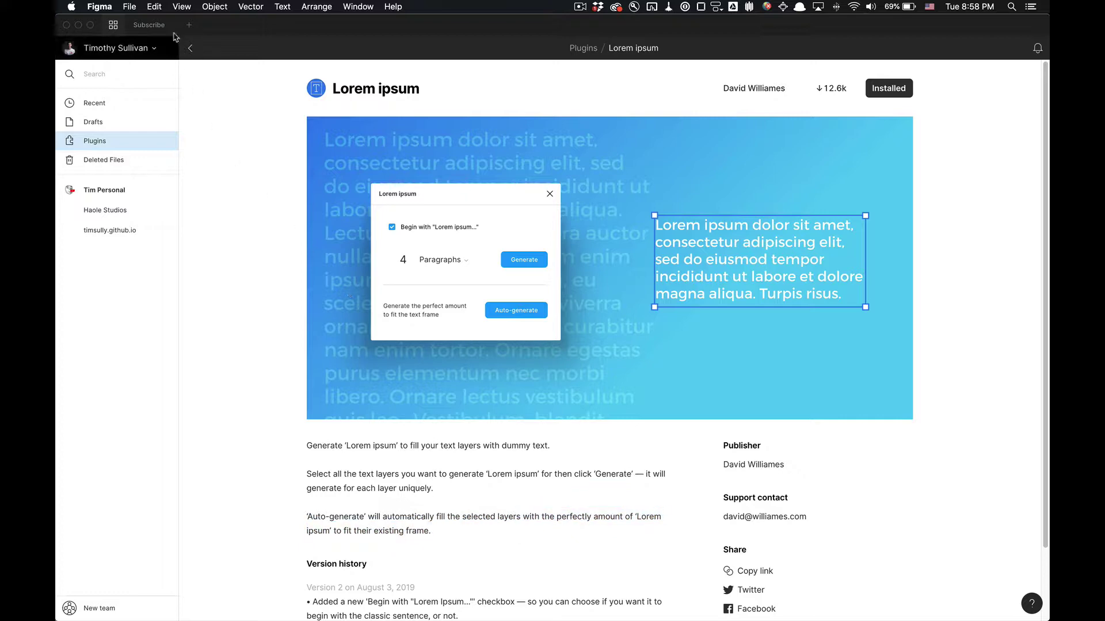
Step: Back in the Subscribe file, auto-generate Lorem ipsum to fill the first body paragraph's frame
{"action": "left_click", "coordinate": [154, 26]}
{"action": "right_click", "coordinate": [580, 286]}
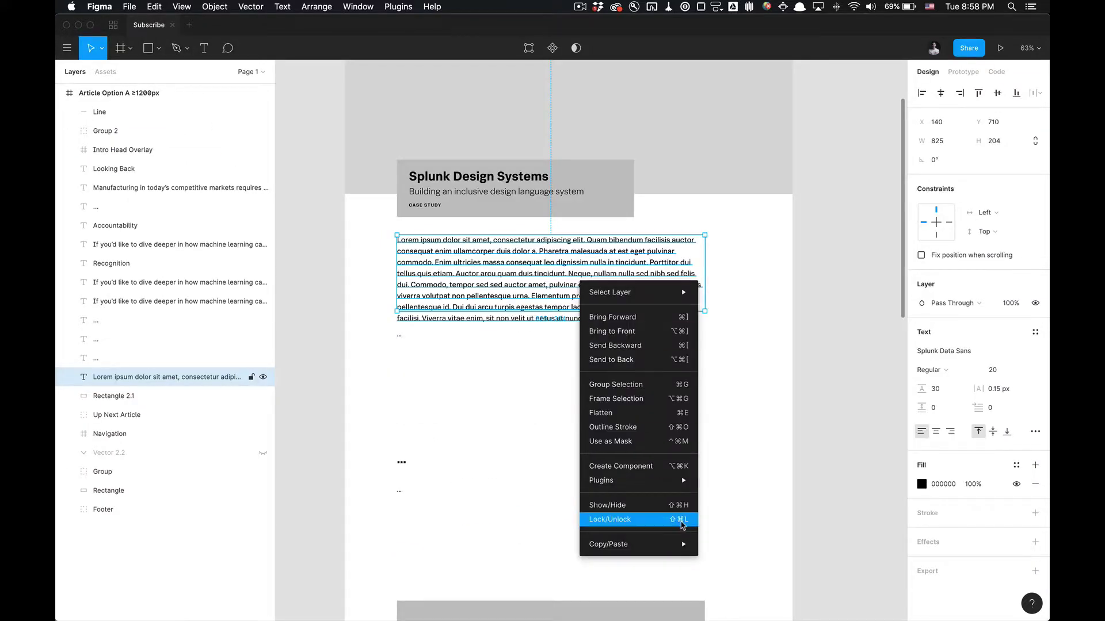
{"action": "mouse_move", "coordinate": [670, 481]}
{"action": "left_click", "coordinate": [743, 382]}
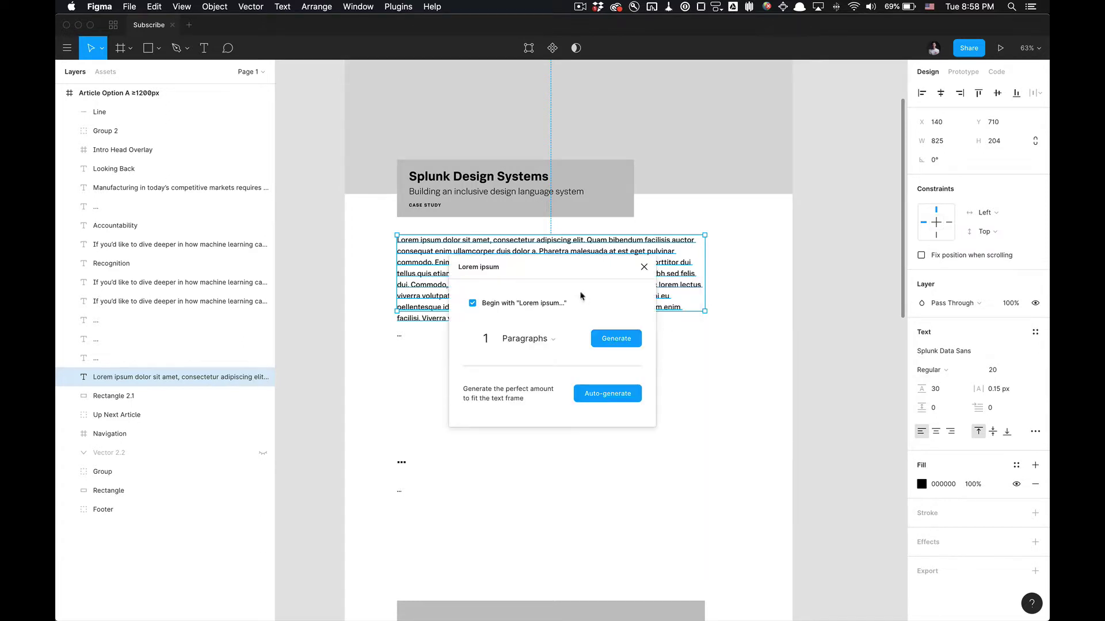
{"action": "left_click_drag", "start_coordinate": [525, 279], "coordinate": [781, 284]}
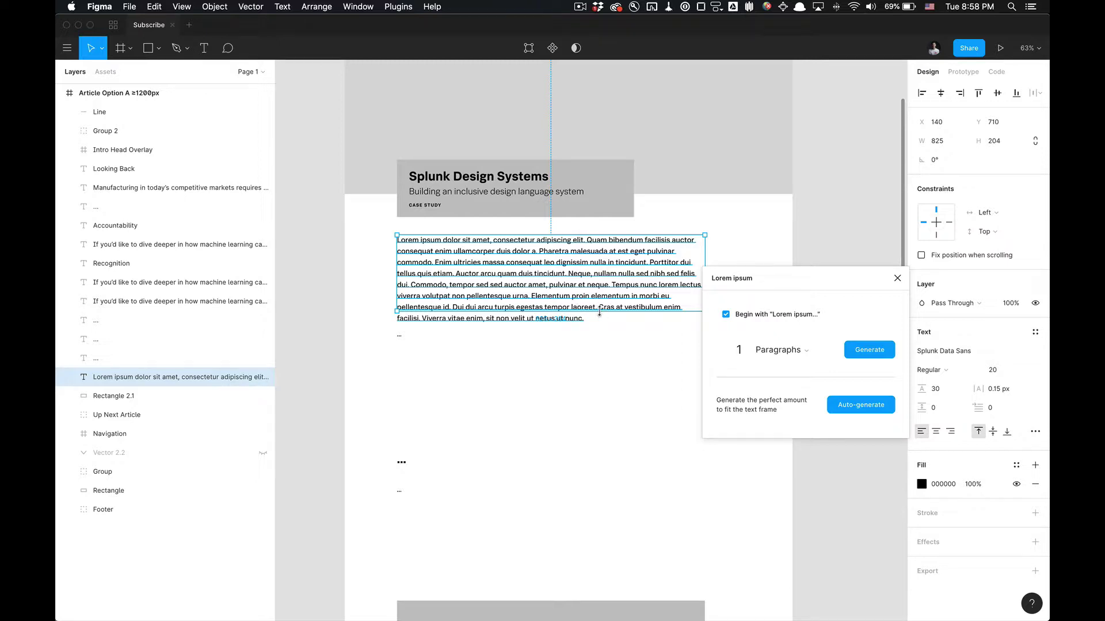
{"action": "left_click", "coordinate": [841, 407]}
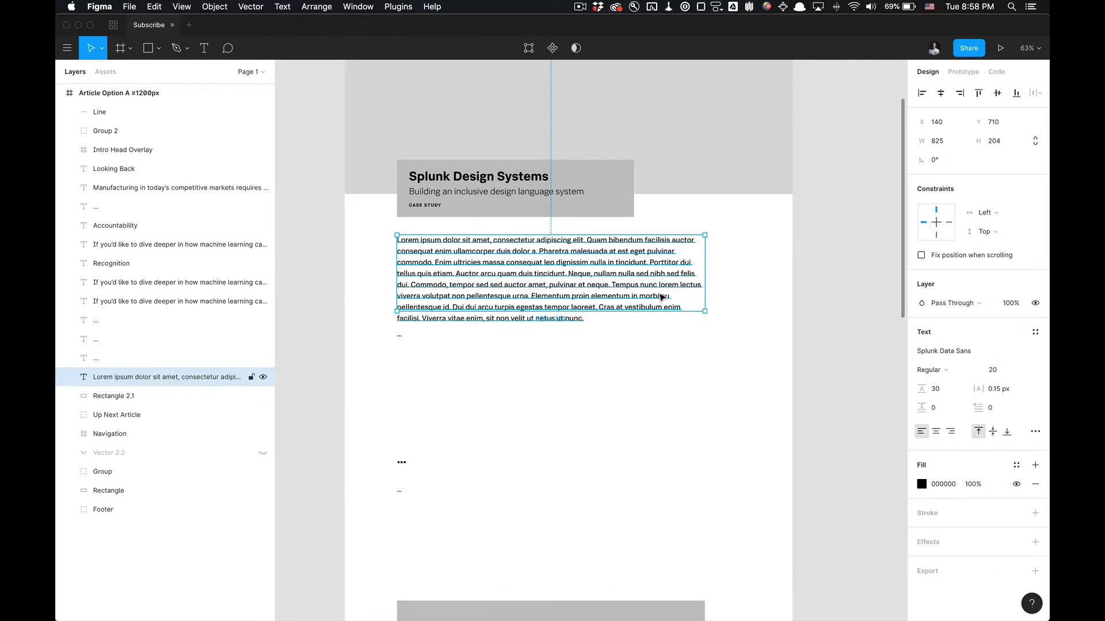
Step: Try deleting the paragraph's overflowing last line, then undo that edit
{"action": "double_click", "coordinate": [662, 297]}
{"action": "key", "text": "super+Down"}
{"action": "key", "text": "shift+super+Left"}
{"action": "key", "text": "BackSpace"}
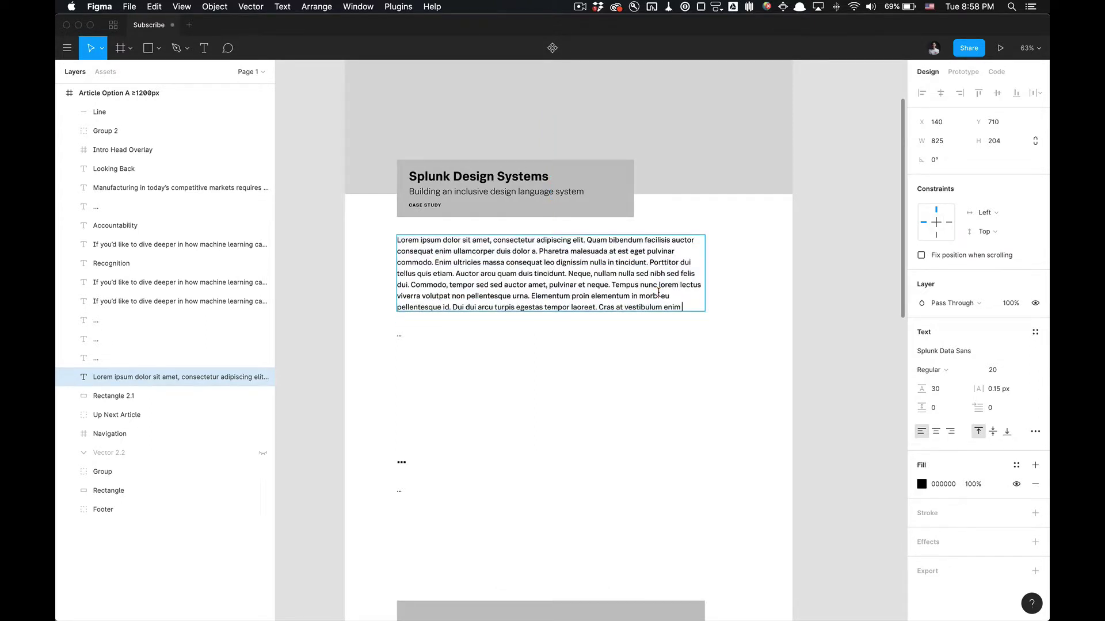
{"action": "type", "text": "."}
{"action": "key", "text": "Escape"}
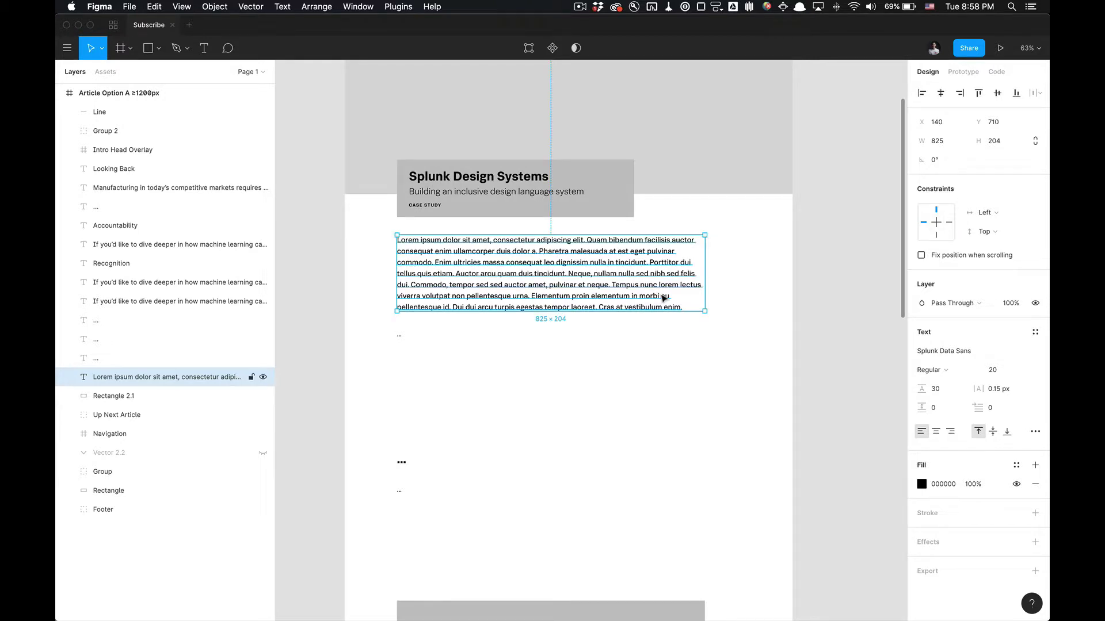
{"action": "key", "text": "super+z"}
{"action": "key", "text": "Return"}
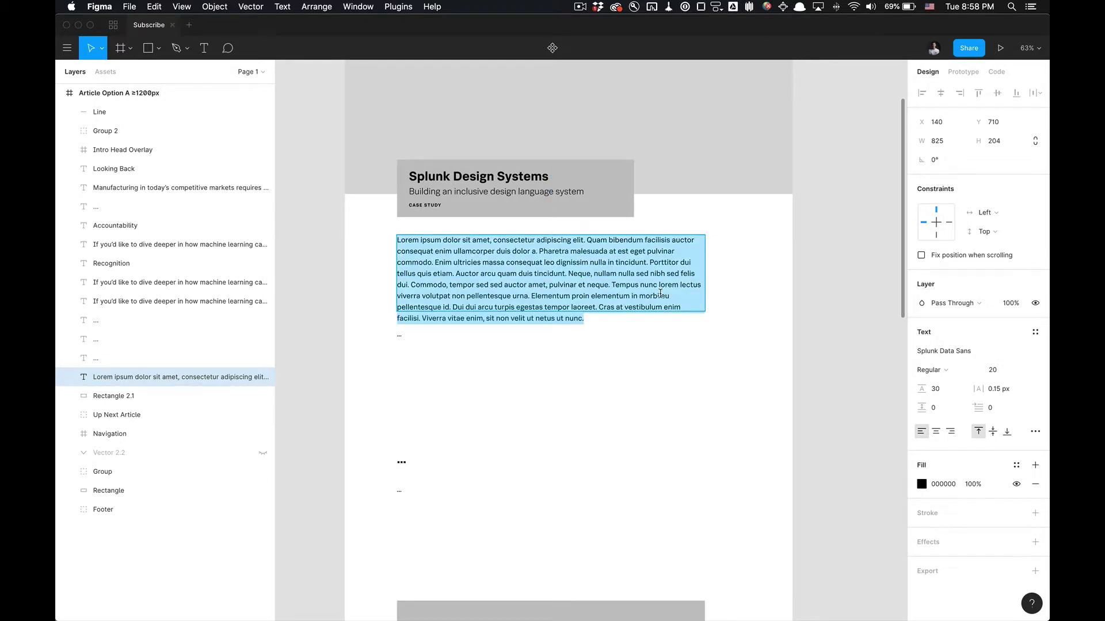
{"action": "key", "text": "Escape"}
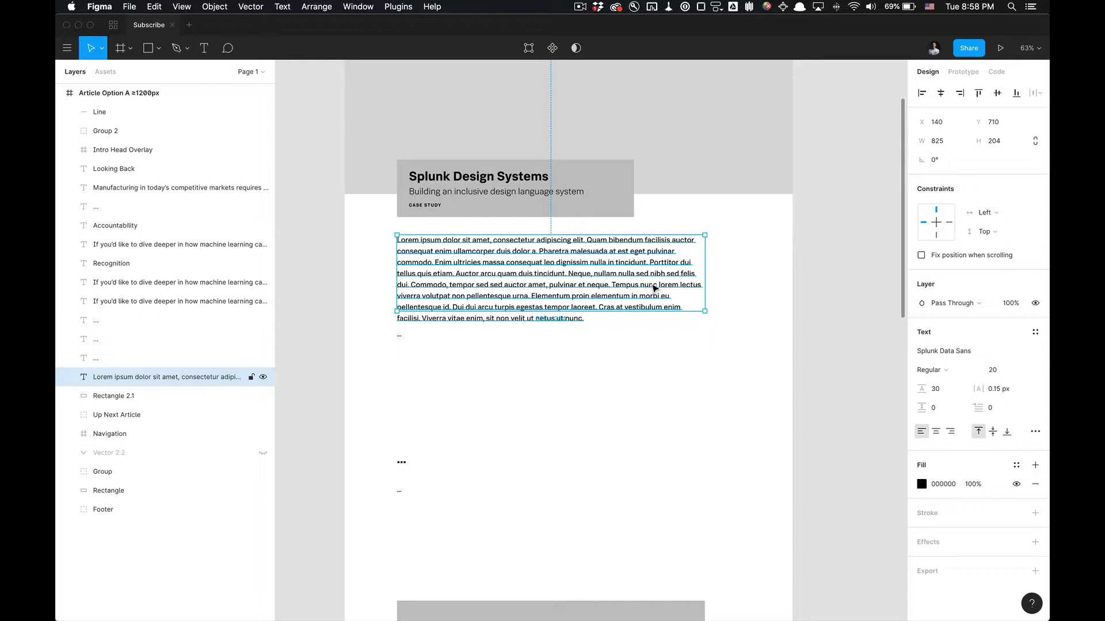
Step: Re-run Lorem ipsum Auto-generate until the paragraph is a shorter 67-word text that fits
{"action": "right_click", "coordinate": [654, 288]}
{"action": "left_click", "coordinate": [713, 359]}
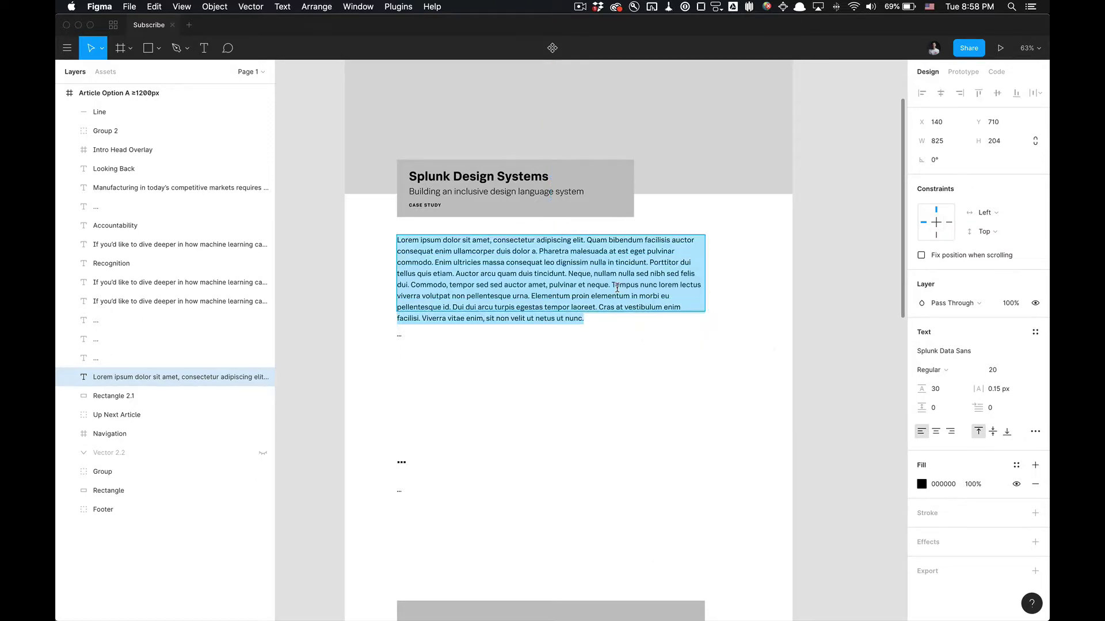
{"action": "right_click", "coordinate": [622, 293]}
{"action": "mouse_move", "coordinate": [690, 483]}
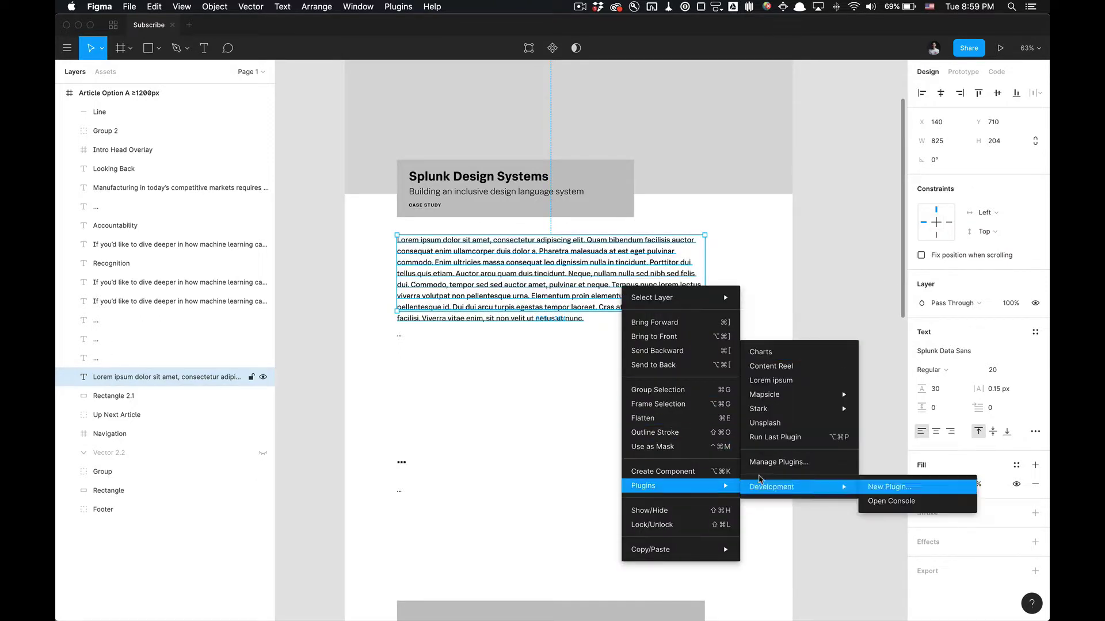
{"action": "left_click", "coordinate": [765, 380]}
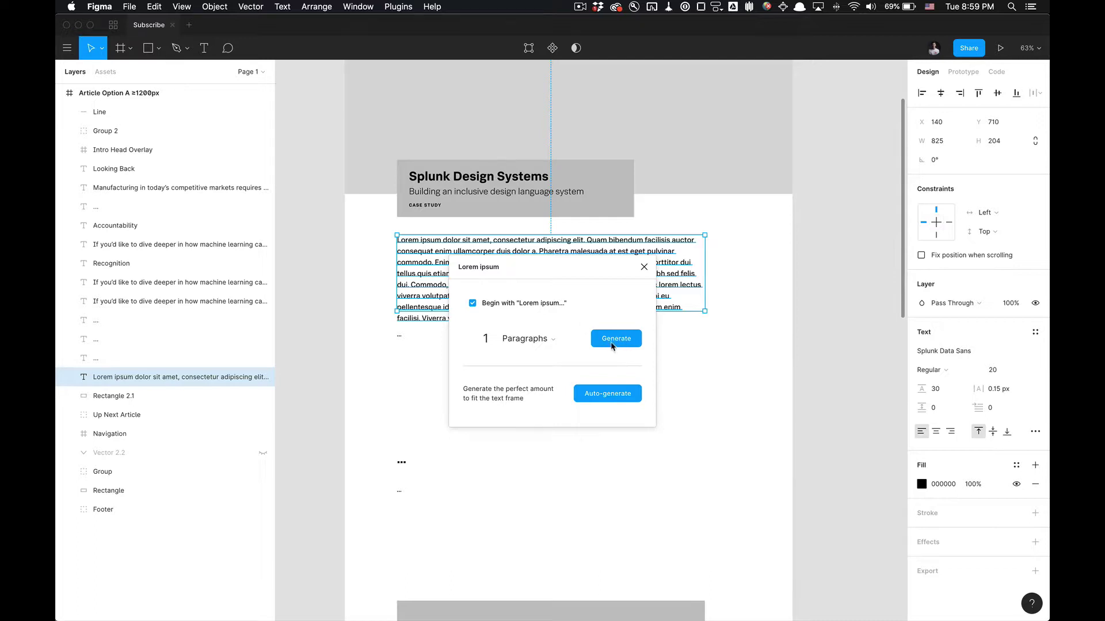
{"action": "left_click", "coordinate": [617, 396]}
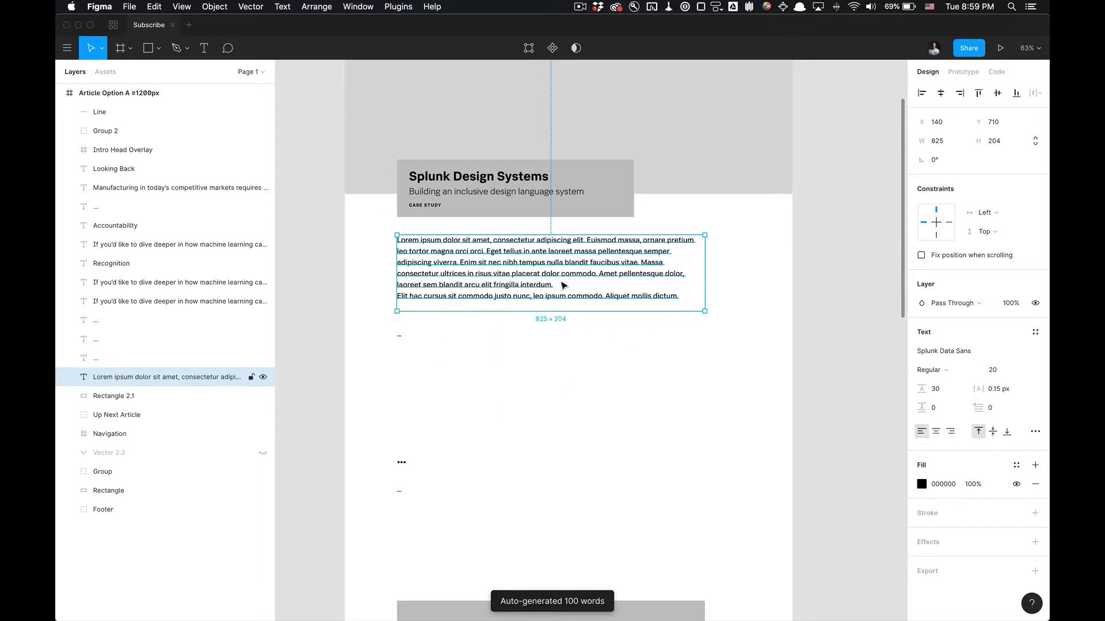
{"action": "right_click", "coordinate": [538, 280]}
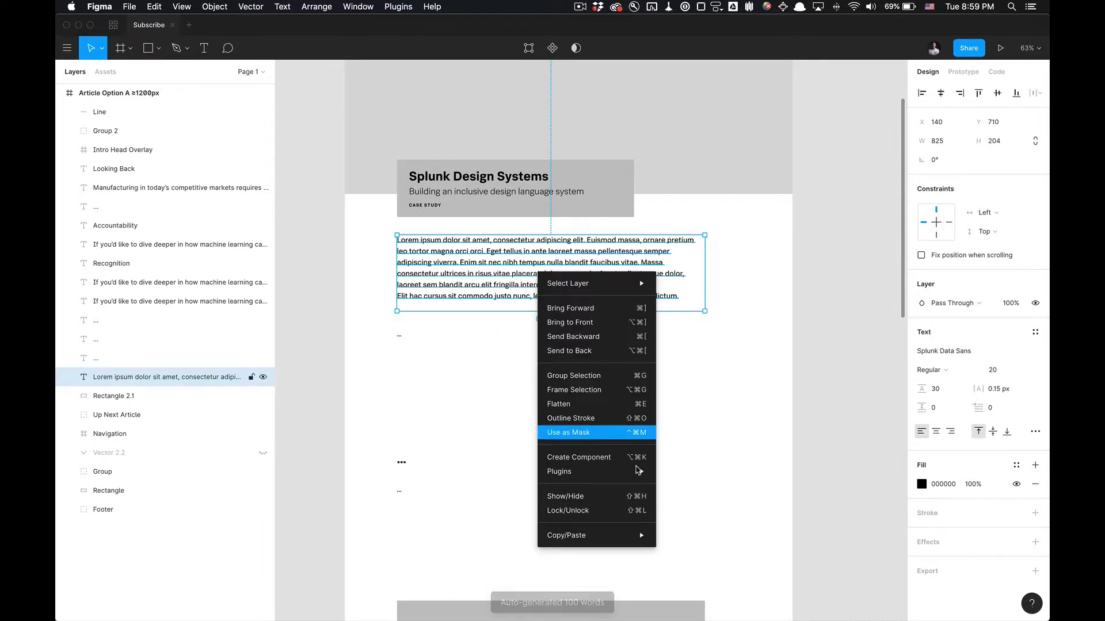
{"action": "mouse_move", "coordinate": [575, 467]}
{"action": "left_click", "coordinate": [710, 506]}
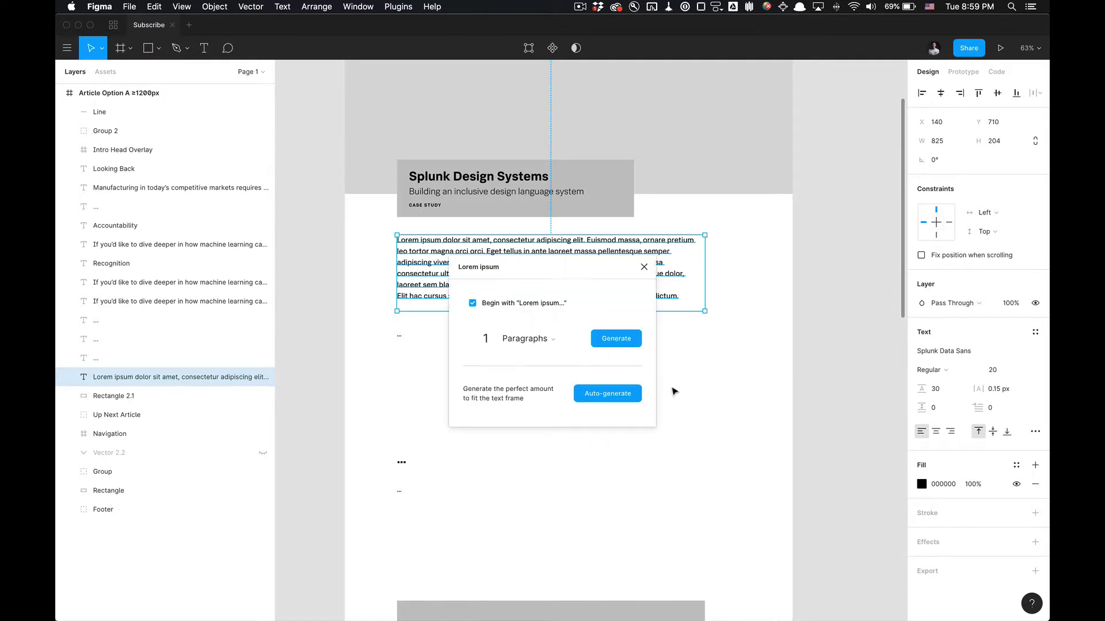
{"action": "left_click", "coordinate": [630, 395]}
Step: Raise the body paragraph's line height from 30 to 35
{"action": "left_click", "coordinate": [942, 397]}
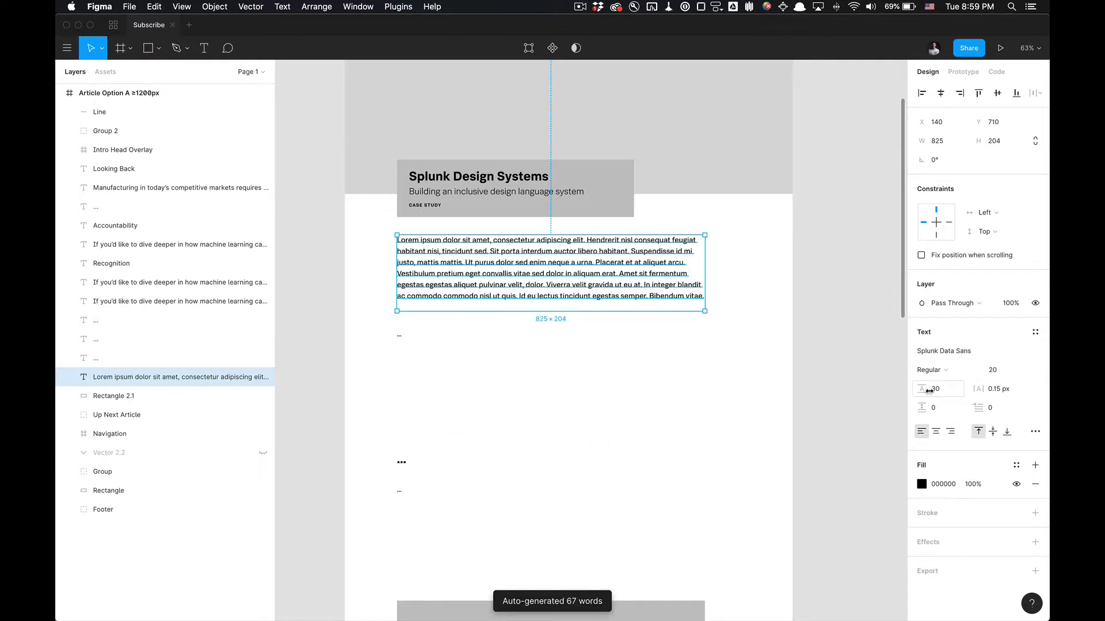
{"action": "type", "text": "35"}
{"action": "key", "text": "Return"}
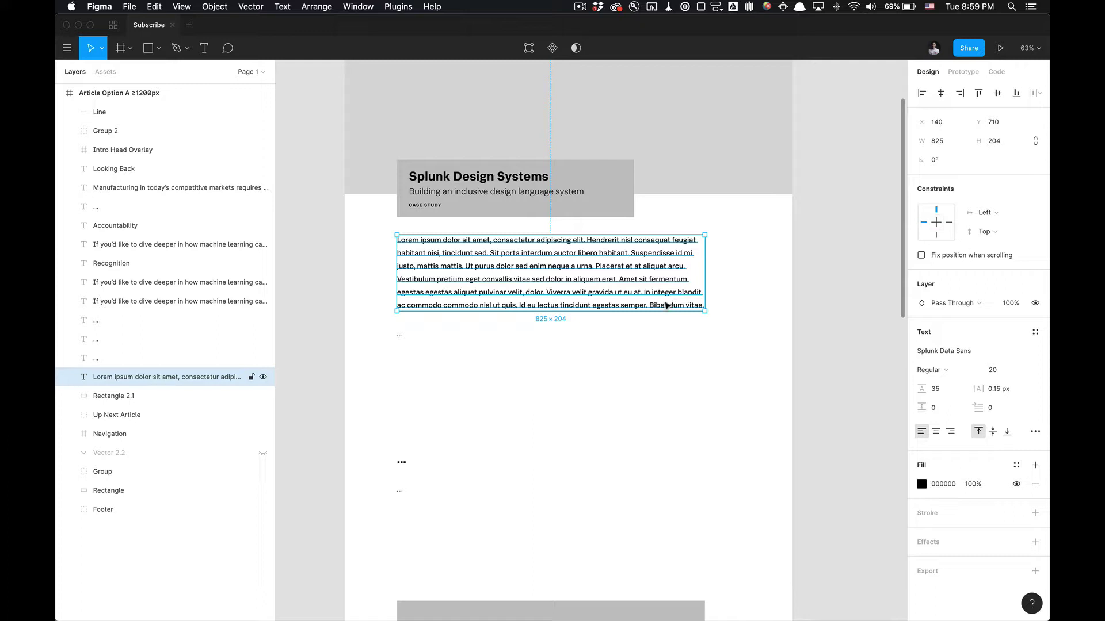
{"action": "left_click", "coordinate": [834, 314]}
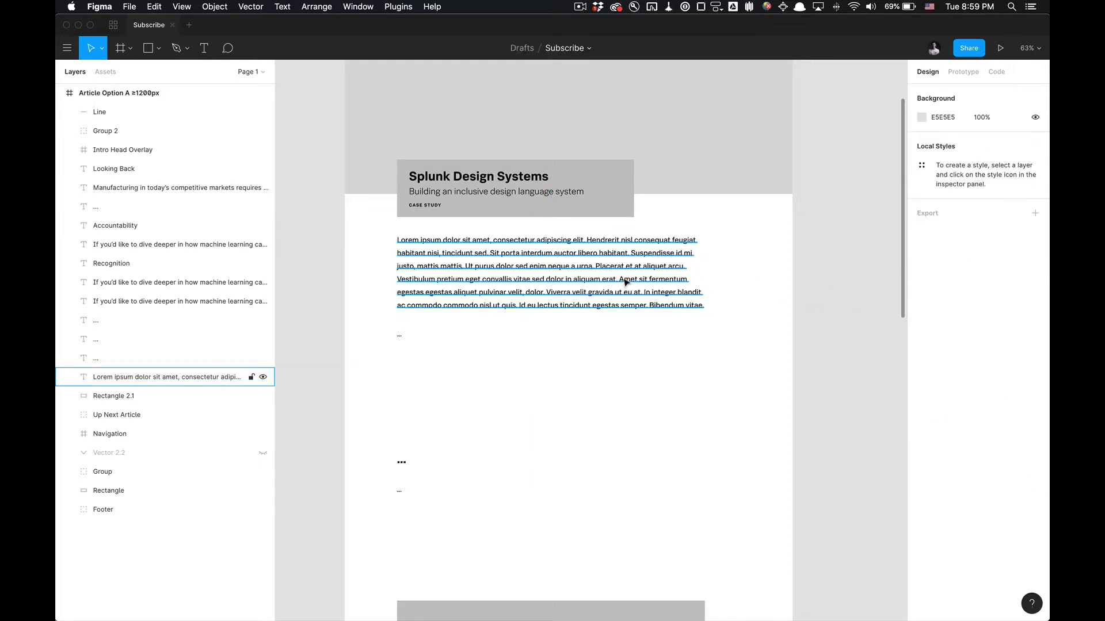
{"action": "left_click", "coordinate": [624, 282]}
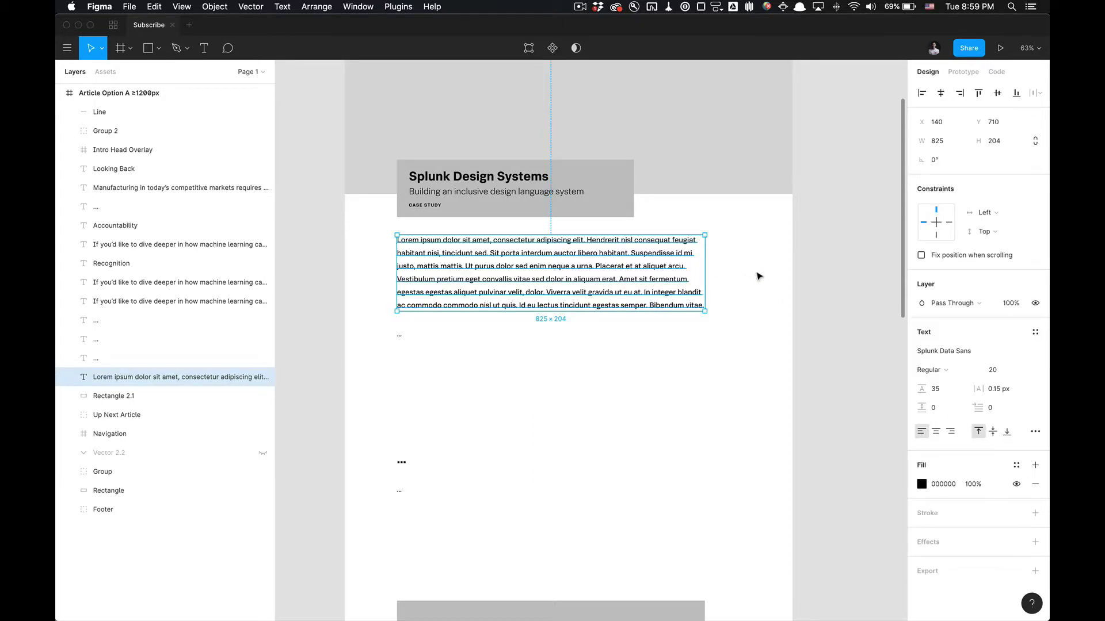
{"action": "left_click", "coordinate": [828, 342]}
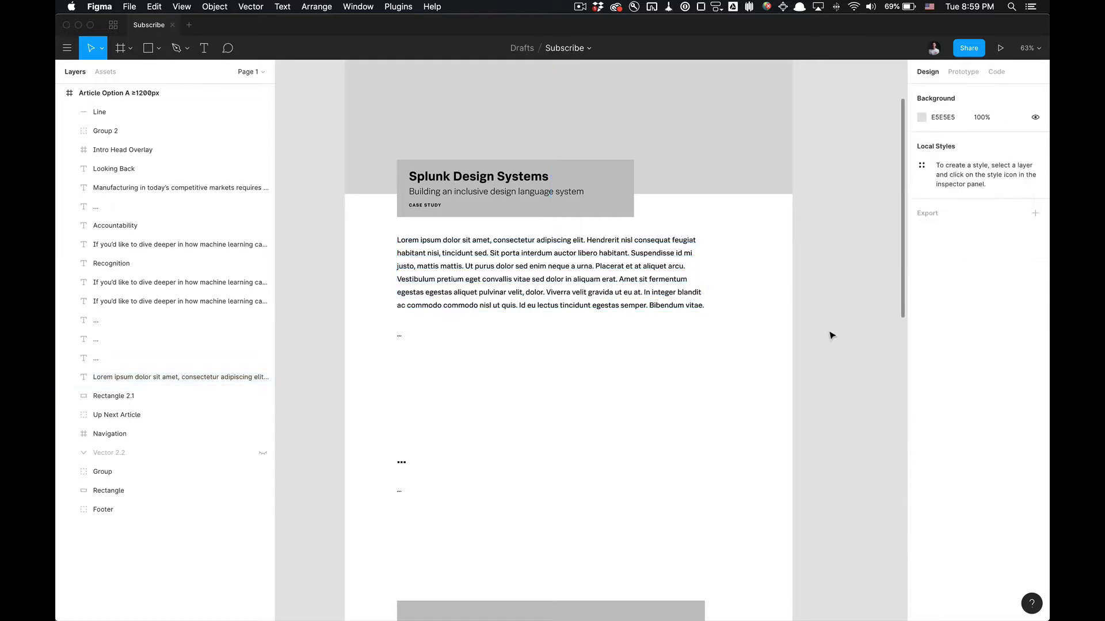
Step: Fill the empty 825×294 text frame below the paragraph with auto-generated Lorem ipsum
{"action": "scroll", "coordinate": [828, 325], "scroll_direction": "left", "scroll_amount": 1}
{"action": "left_click", "coordinate": [415, 340]}
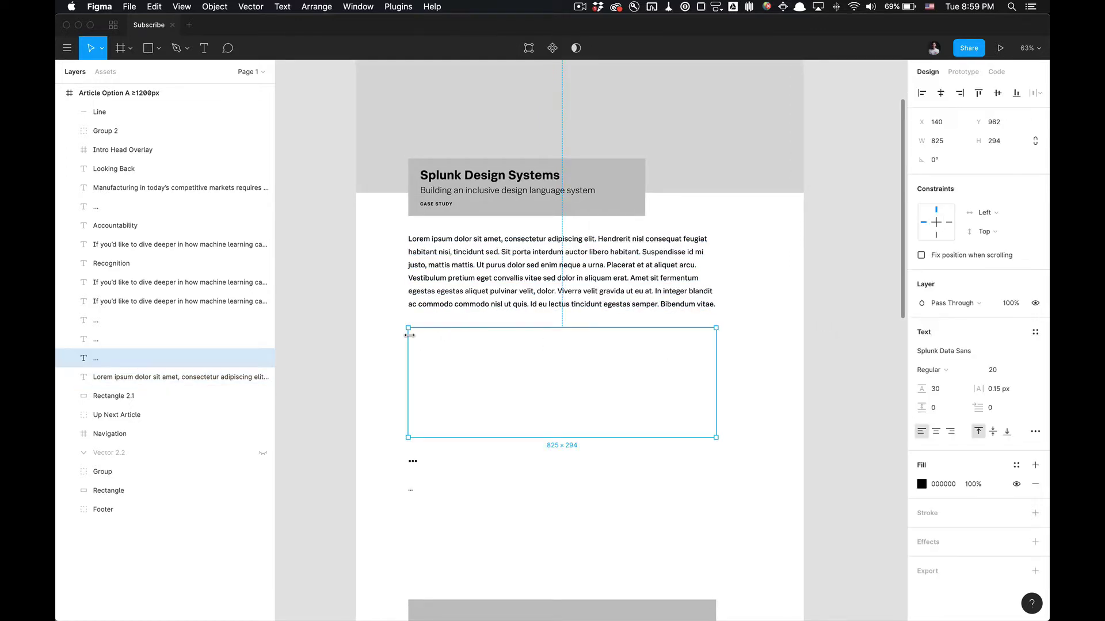
{"action": "right_click", "coordinate": [416, 337]}
{"action": "mouse_move", "coordinate": [498, 531]}
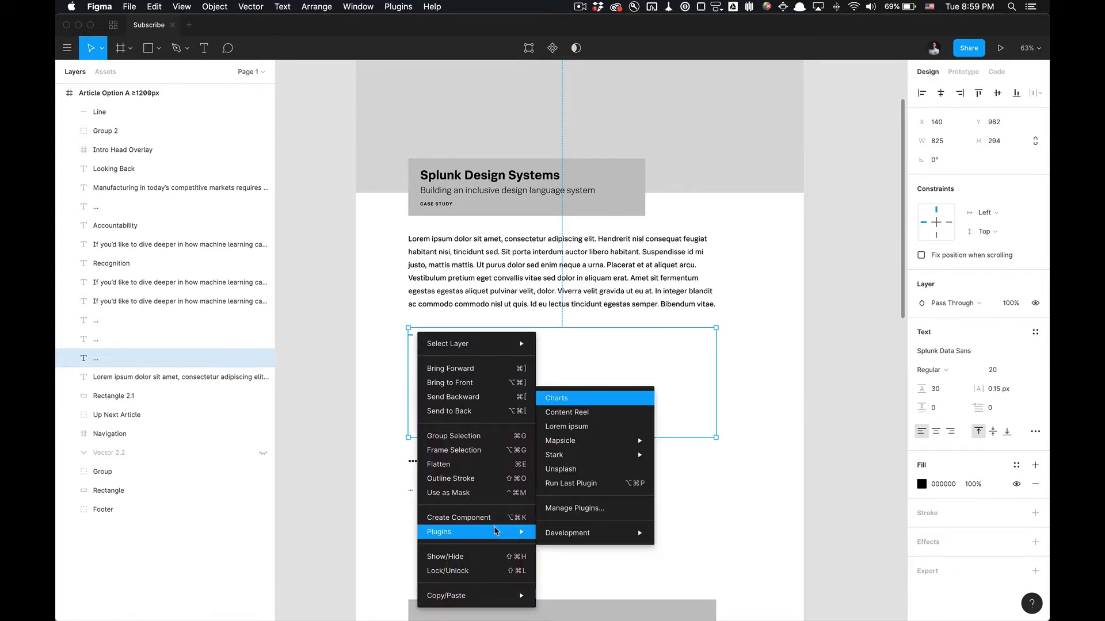
{"action": "left_click", "coordinate": [619, 425]}
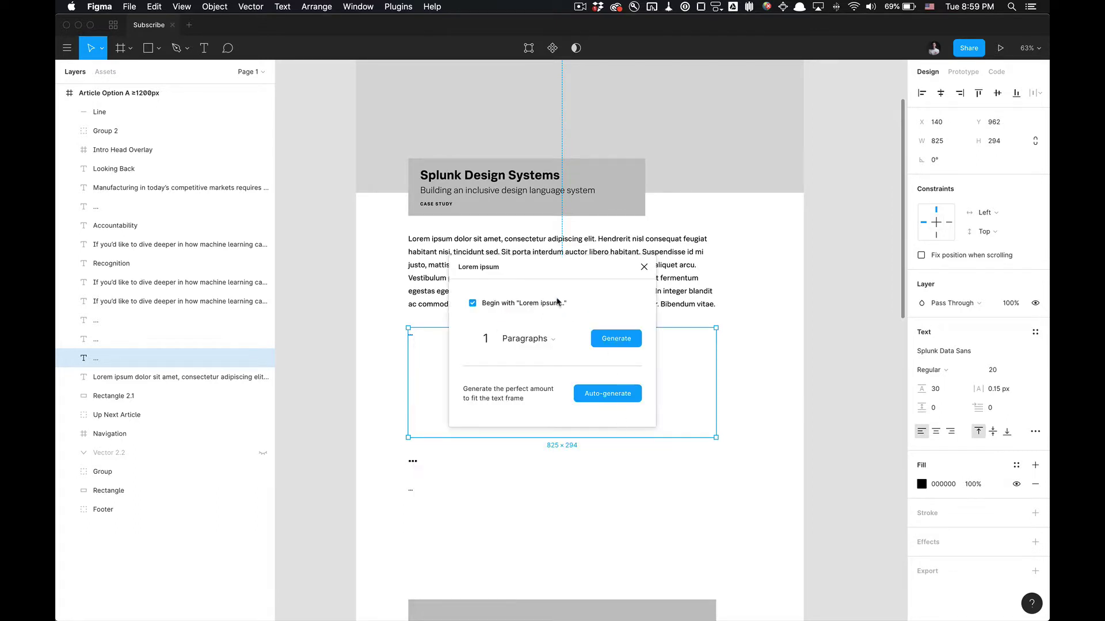
{"action": "left_click_drag", "start_coordinate": [553, 267], "coordinate": [755, 282]}
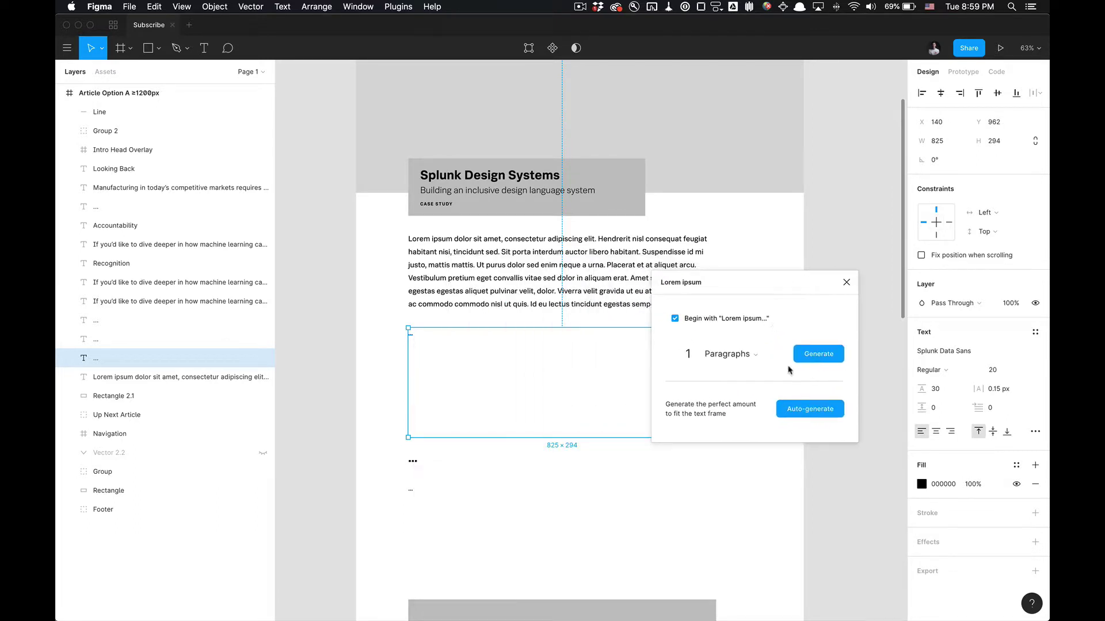
{"action": "left_click", "coordinate": [824, 404]}
Step: Compare the new lower paragraph with the upper one, then clear the selection
{"action": "left_click", "coordinate": [859, 378]}
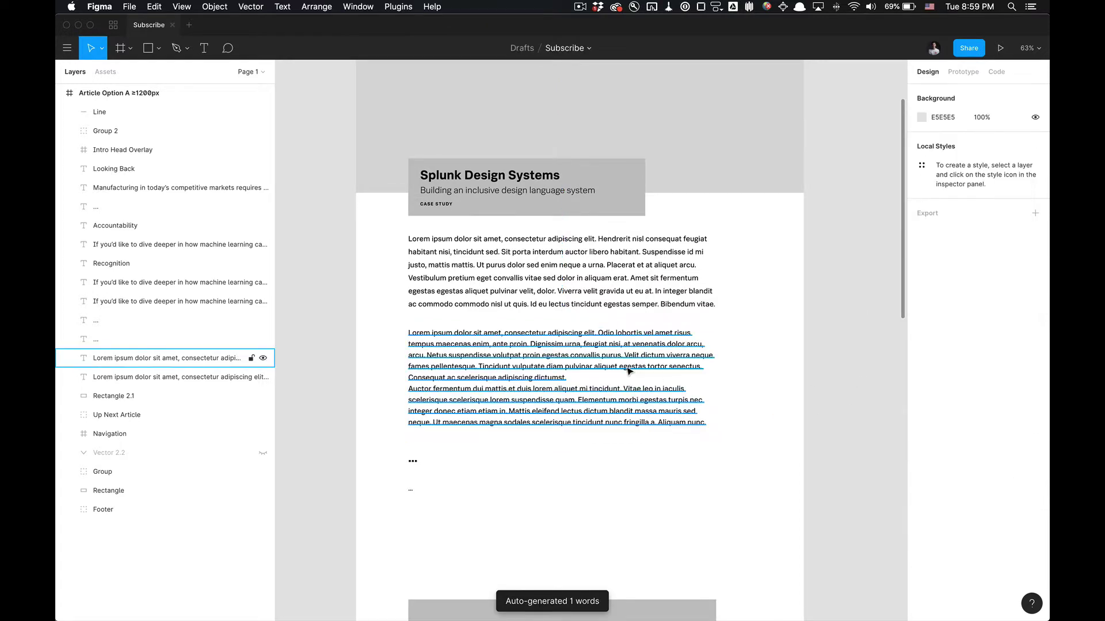
{"action": "left_click", "coordinate": [605, 359]}
{"action": "left_click", "coordinate": [581, 294]}
{"action": "left_click", "coordinate": [651, 394]}
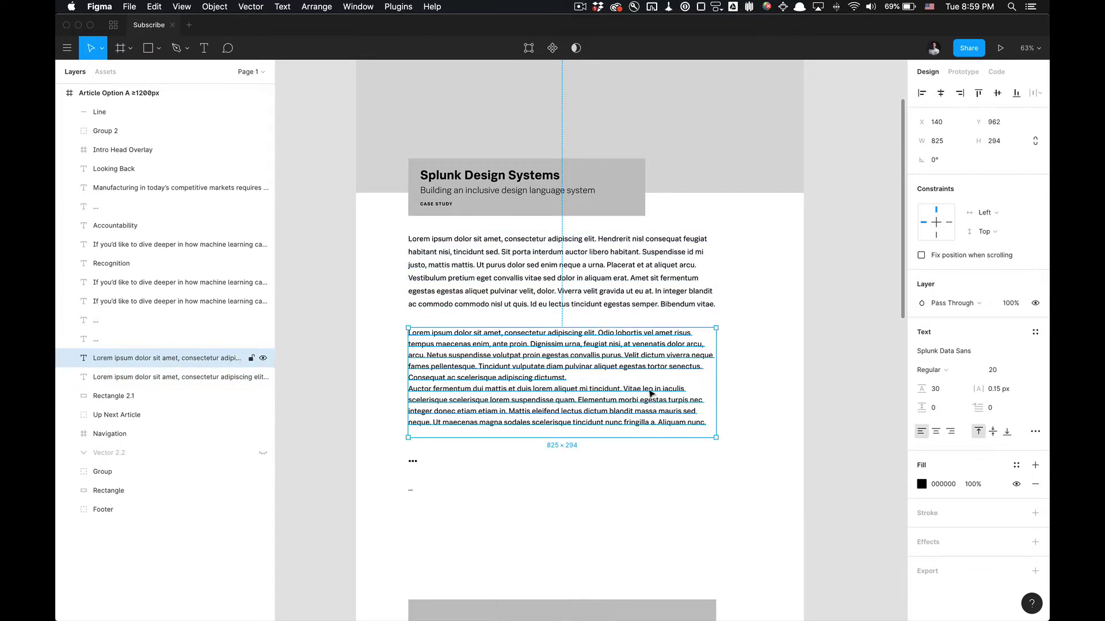
{"action": "left_click", "coordinate": [812, 387]}
{"action": "scroll", "coordinate": [820, 395], "scroll_direction": "down", "scroll_amount": 2}
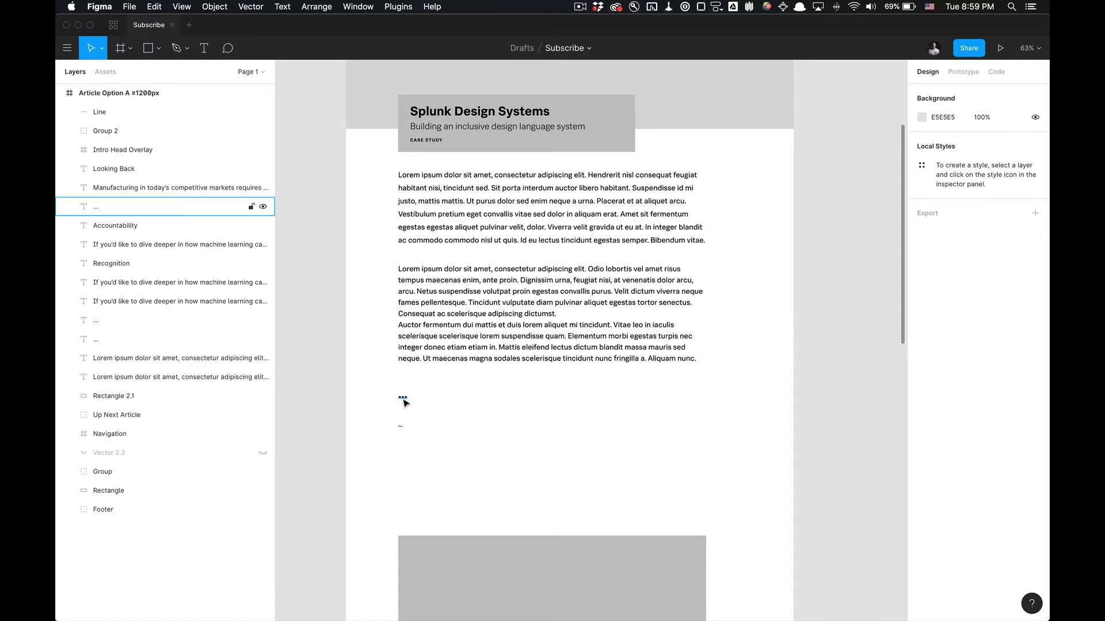
Step: Generate three Lorem ipsum words into the small placeholder below the paragraphs
{"action": "left_click", "coordinate": [403, 398]}
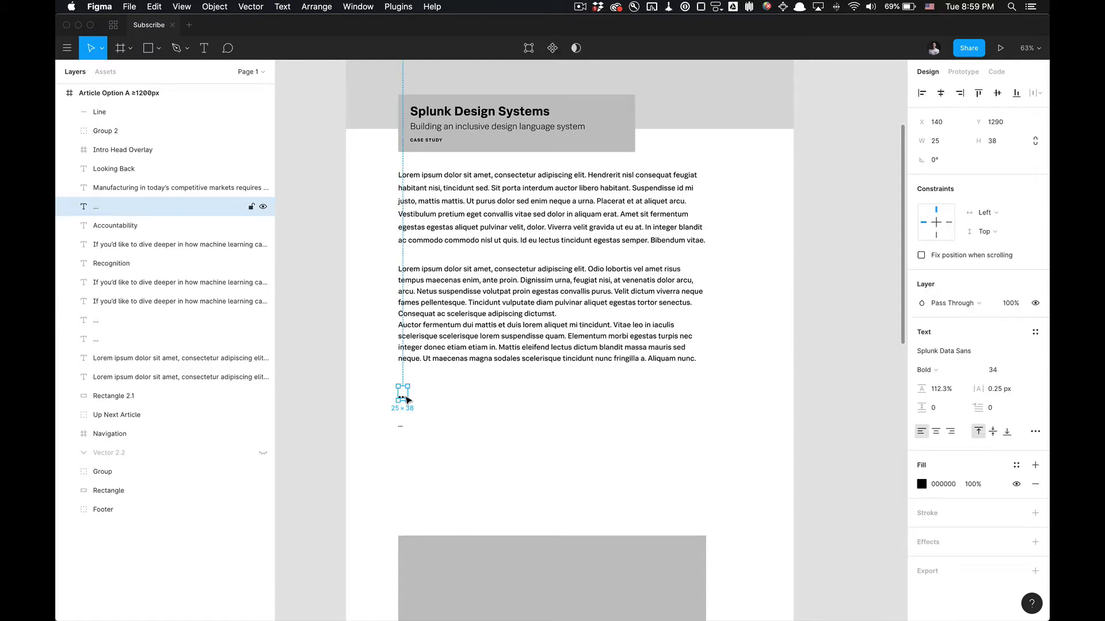
{"action": "right_click", "coordinate": [406, 399]}
{"action": "mouse_move", "coordinate": [498, 545]}
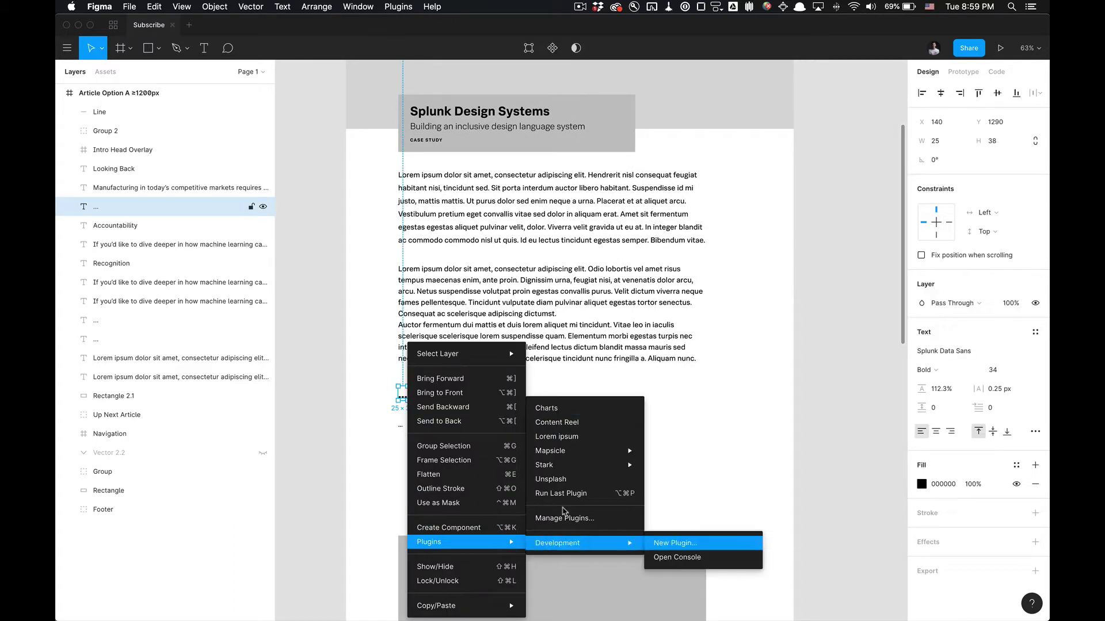
{"action": "left_click", "coordinate": [564, 443]}
{"action": "left_click_drag", "start_coordinate": [559, 281], "coordinate": [765, 282]}
{"action": "left_click", "coordinate": [708, 367]}
{"action": "left_click", "coordinate": [705, 387]}
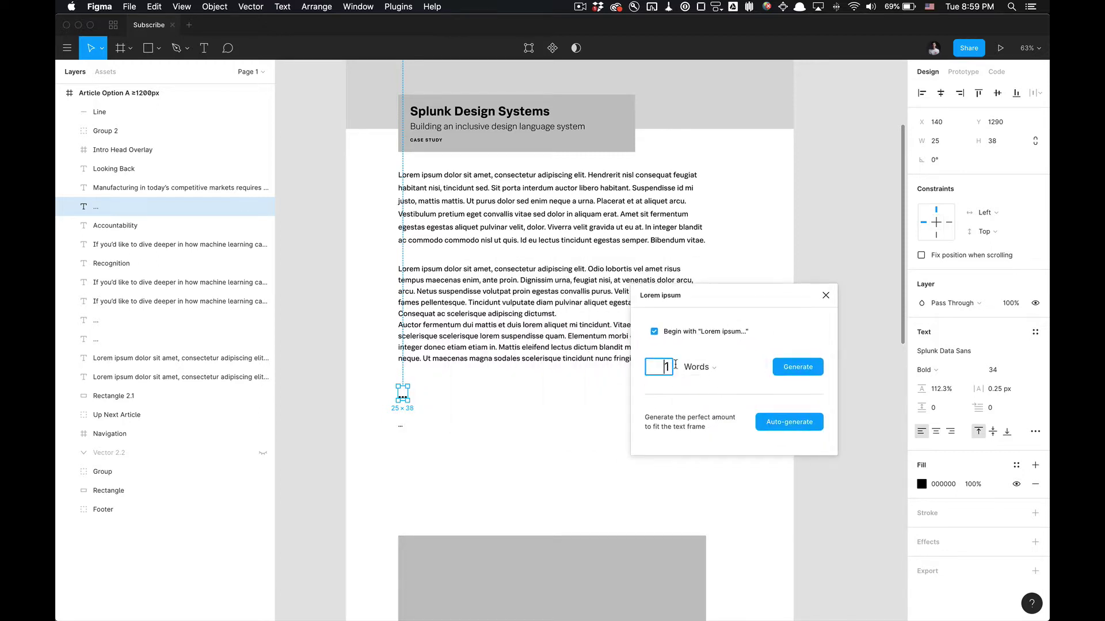
{"action": "left_click", "coordinate": [801, 369]}
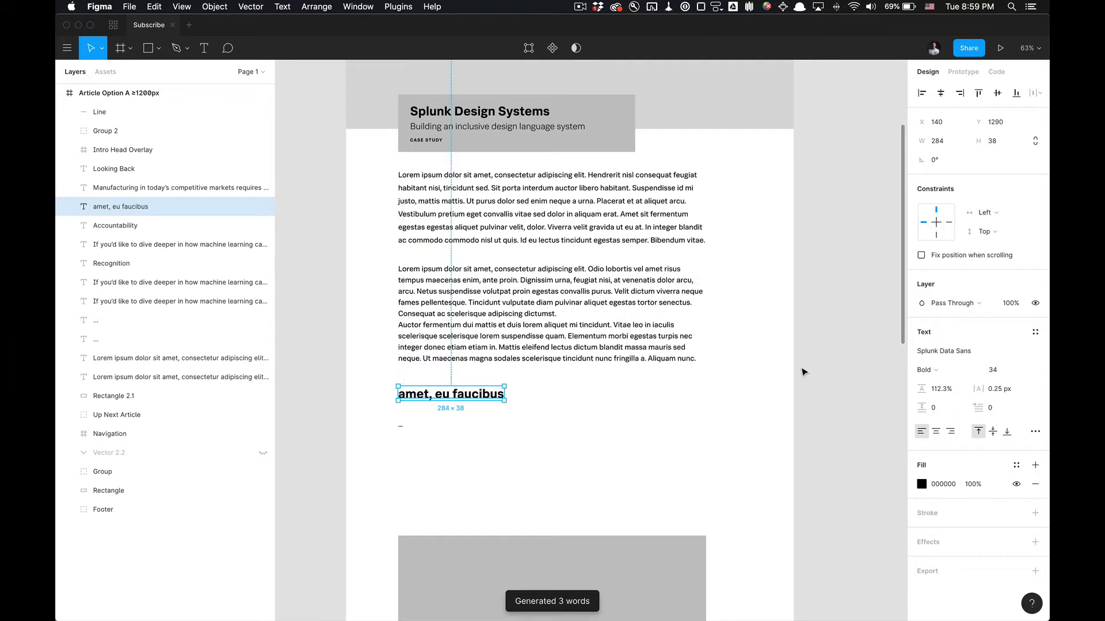
Step: Capitalise the heading's first letter so it reads 'Amet, eu faucibus'
{"action": "double_click", "coordinate": [439, 395]}
{"action": "key", "text": "Home"}
{"action": "key", "text": "shift+Right"}
{"action": "type", "text": "A"}
{"action": "key", "text": "Escape"}
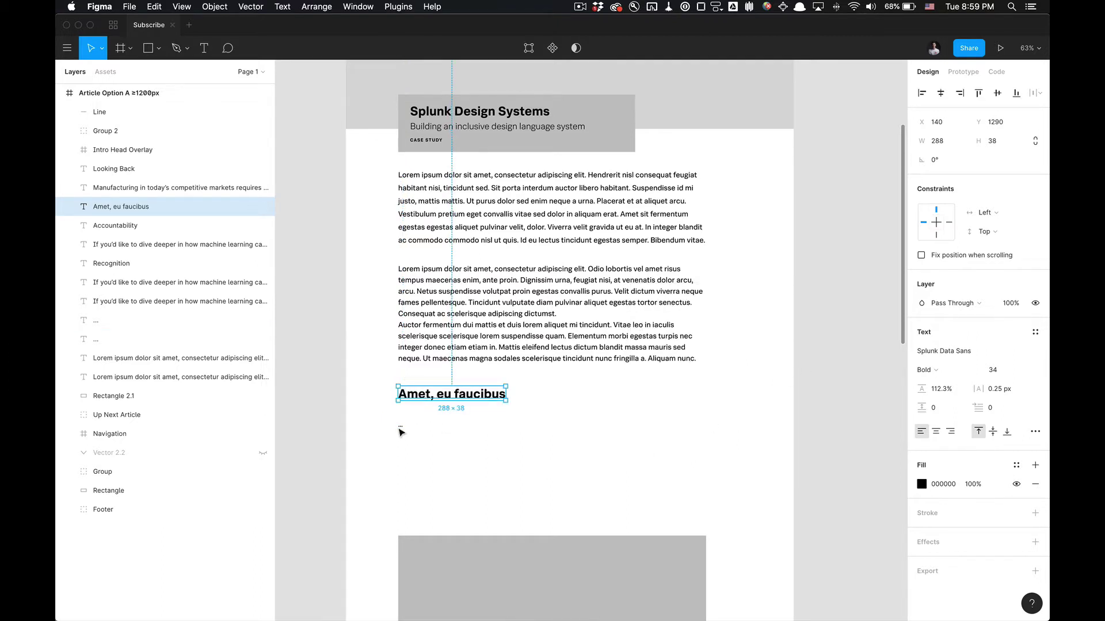
{"action": "left_click", "coordinate": [400, 426]}
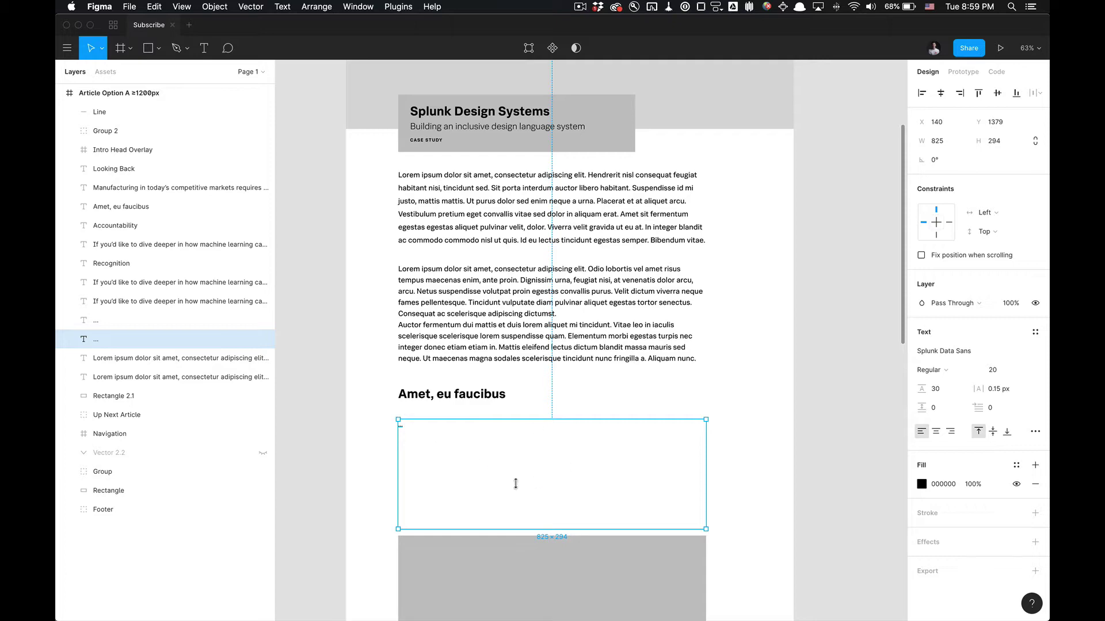
Step: Briefly show the layout grids with Ctrl+G to check alignment, then hide them
{"action": "key", "text": "ctrl+g"}
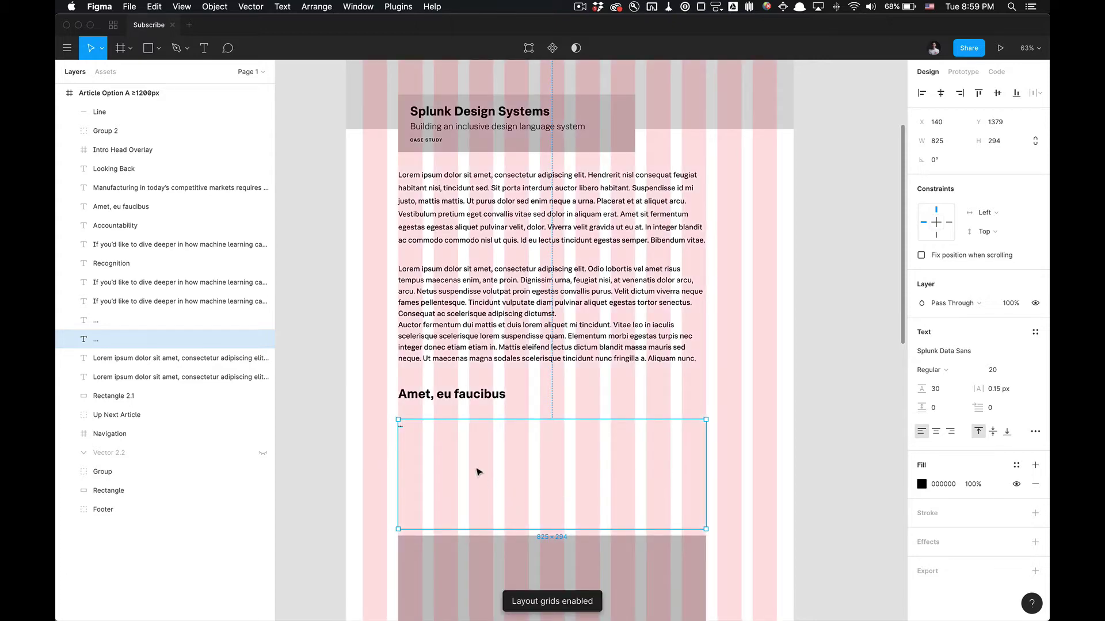
{"action": "scroll", "coordinate": [404, 432], "scroll_direction": "up", "scroll_amount": 5}
{"action": "scroll", "coordinate": [403, 428], "scroll_direction": "up", "scroll_amount": 3}
{"action": "scroll", "coordinate": [406, 431], "scroll_direction": "down", "scroll_amount": 6}
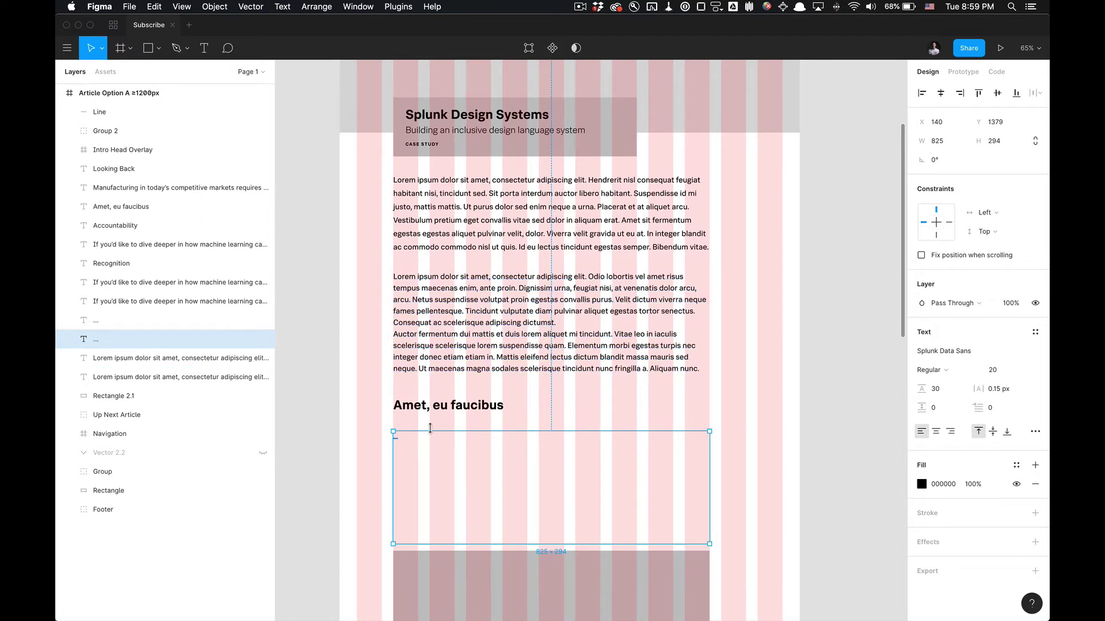
{"action": "key", "text": "ctrl+g"}
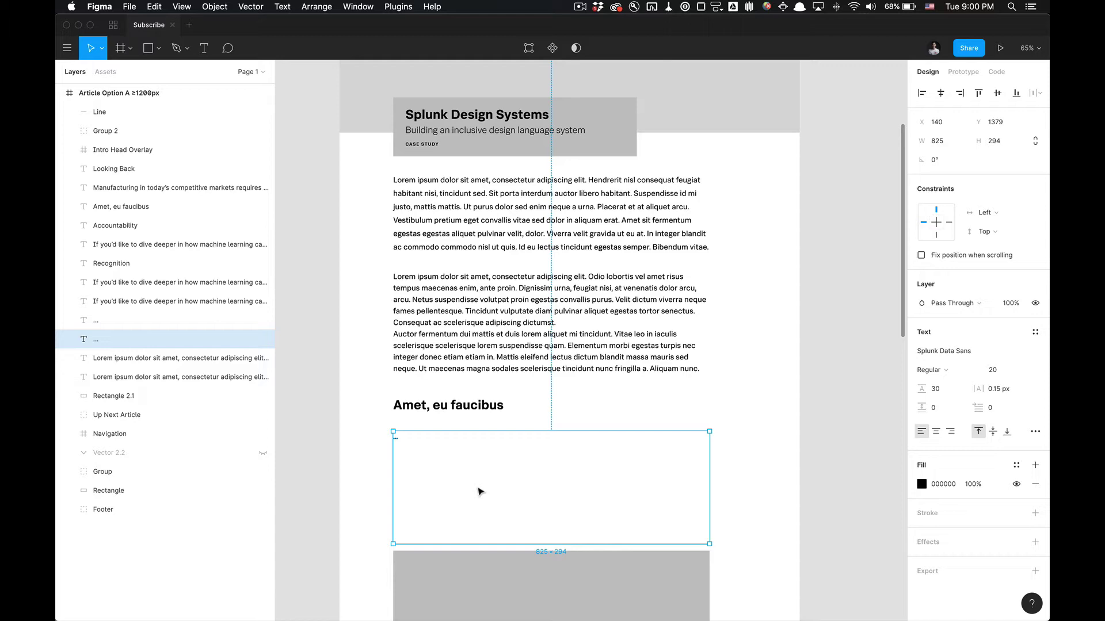
{"action": "scroll", "coordinate": [395, 437], "scroll_direction": "up", "scroll_amount": 5}
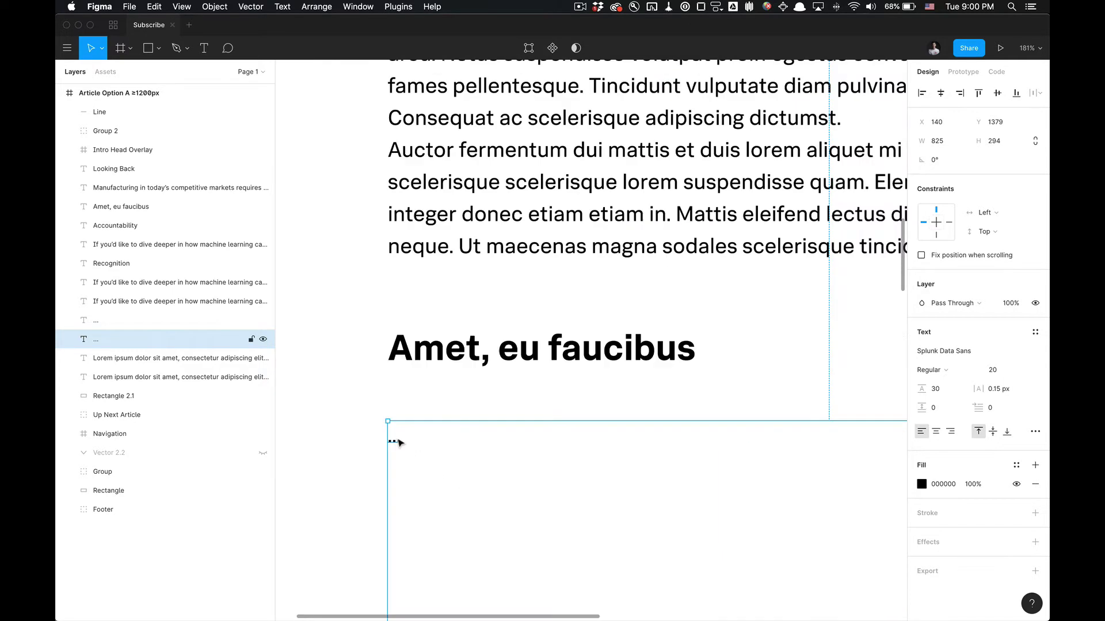
Step: Auto-generate Lorem ipsum Paragraphs (count 1) to fit the text frame below the heading
{"action": "right_click", "coordinate": [396, 440]}
{"action": "mouse_move", "coordinate": [479, 549]}
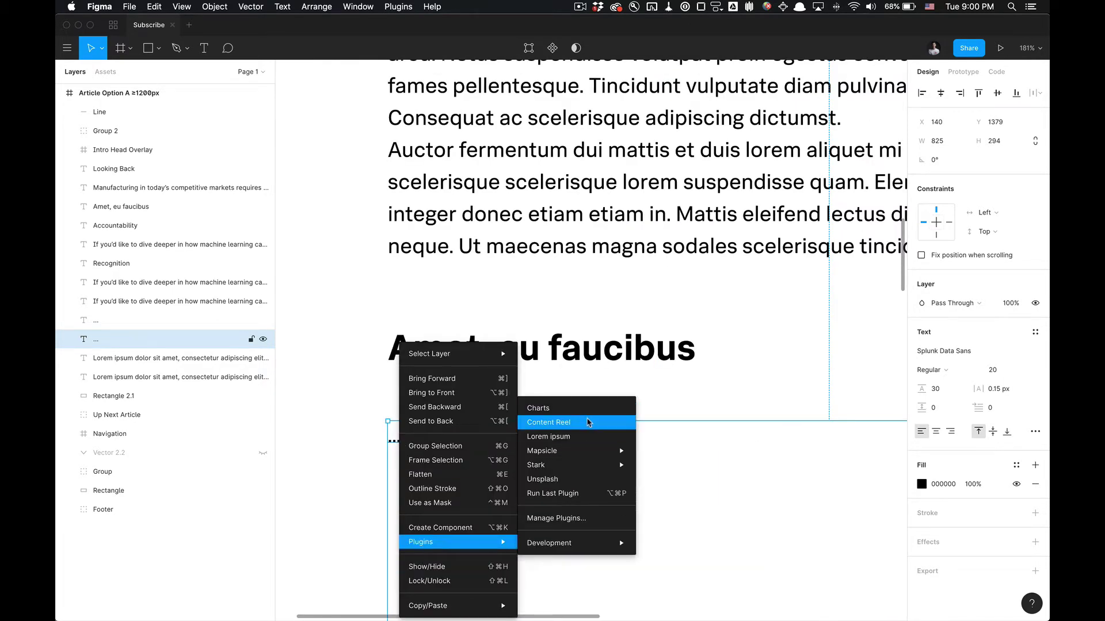
{"action": "left_click", "coordinate": [584, 438]}
{"action": "left_click", "coordinate": [538, 344]}
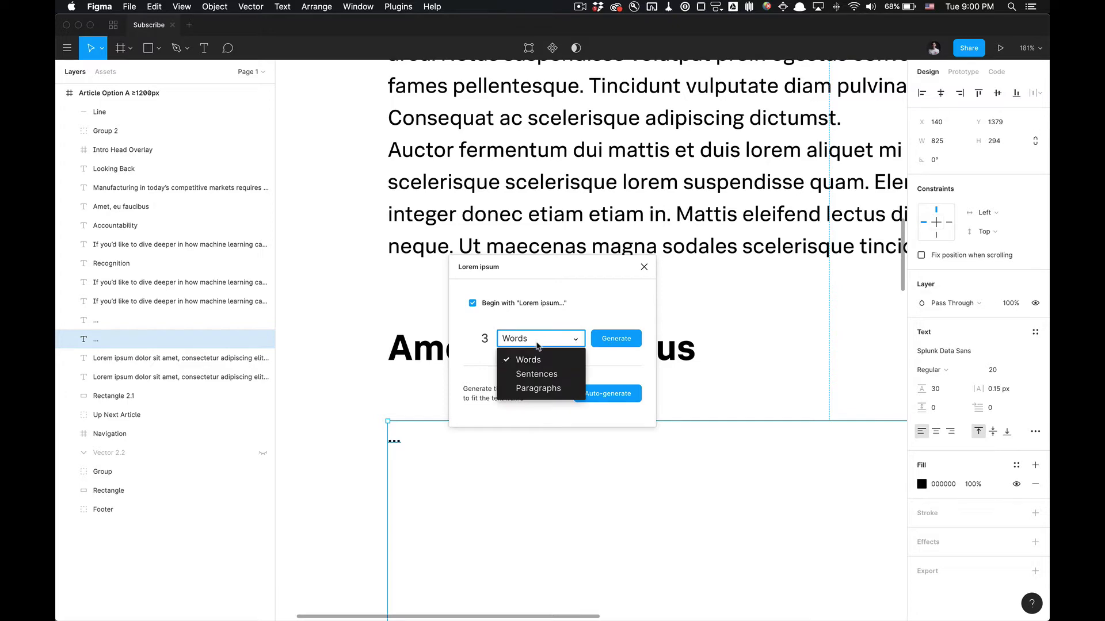
{"action": "left_click", "coordinate": [536, 388]}
{"action": "left_click", "coordinate": [488, 338]}
{"action": "type", "text": "1"}
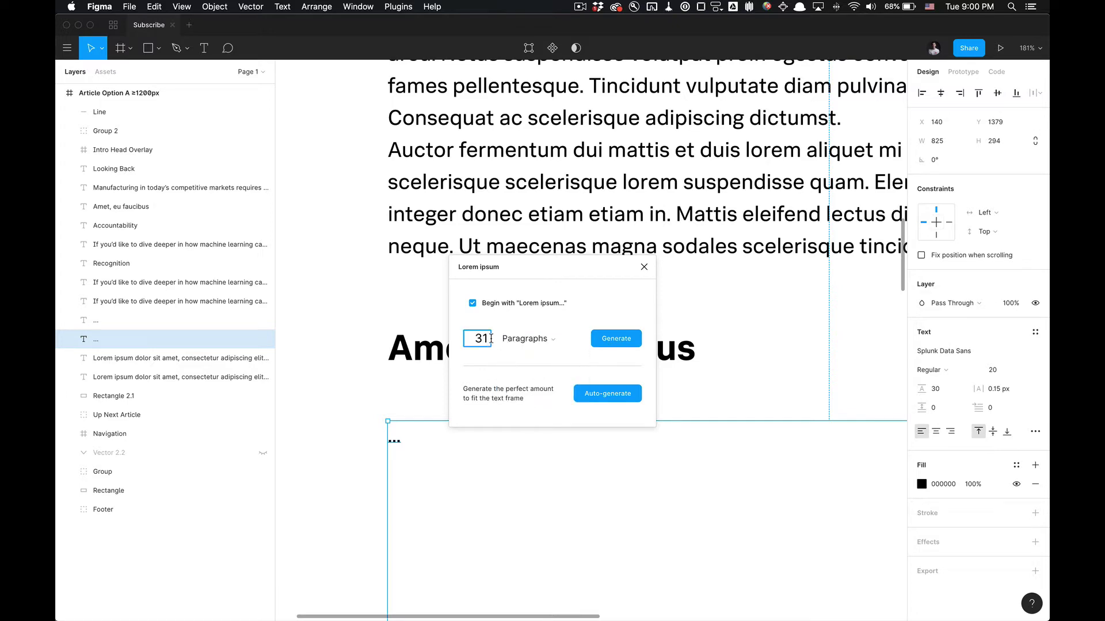
{"action": "left_click", "coordinate": [620, 395]}
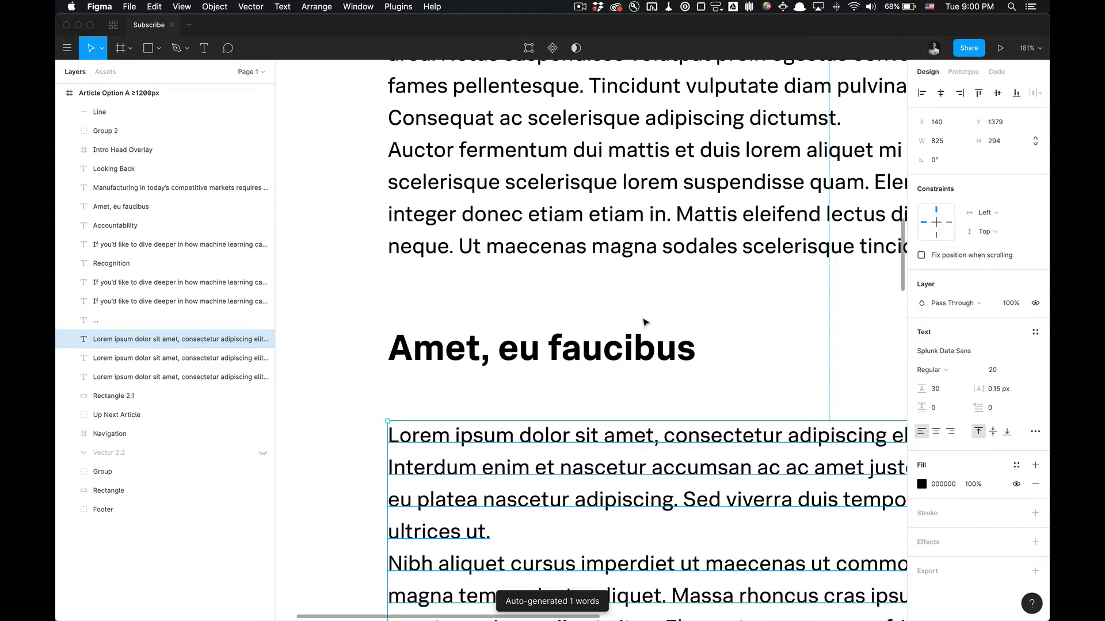
{"action": "scroll", "coordinate": [656, 337], "scroll_direction": "down", "scroll_amount": 5}
{"action": "left_click", "coordinate": [507, 397]}
{"action": "scroll", "coordinate": [453, 380], "scroll_direction": "right", "scroll_amount": 3}
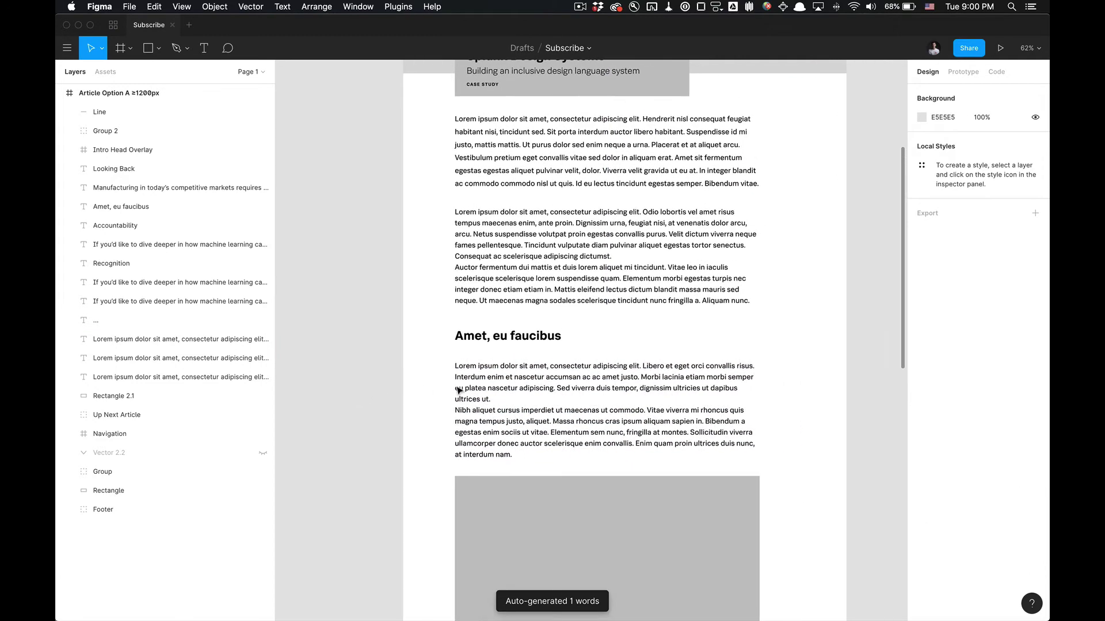
{"action": "left_click", "coordinate": [542, 444]}
{"action": "right_click", "coordinate": [574, 394]}
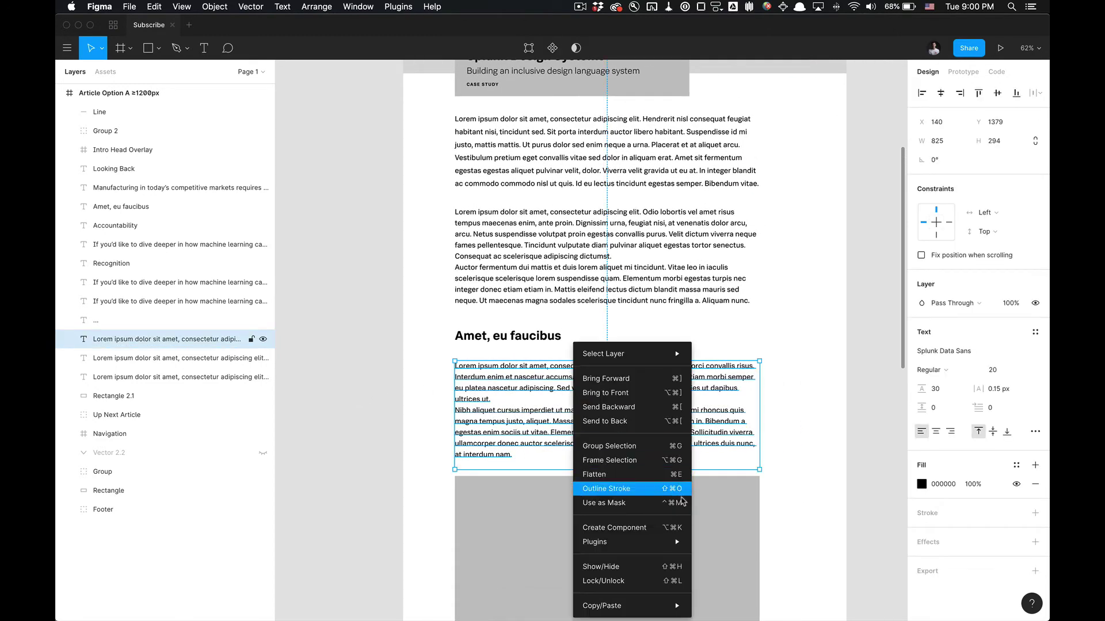
{"action": "mouse_move", "coordinate": [595, 542]}
{"action": "mouse_move", "coordinate": [715, 465]}
{"action": "left_click", "coordinate": [722, 437]}
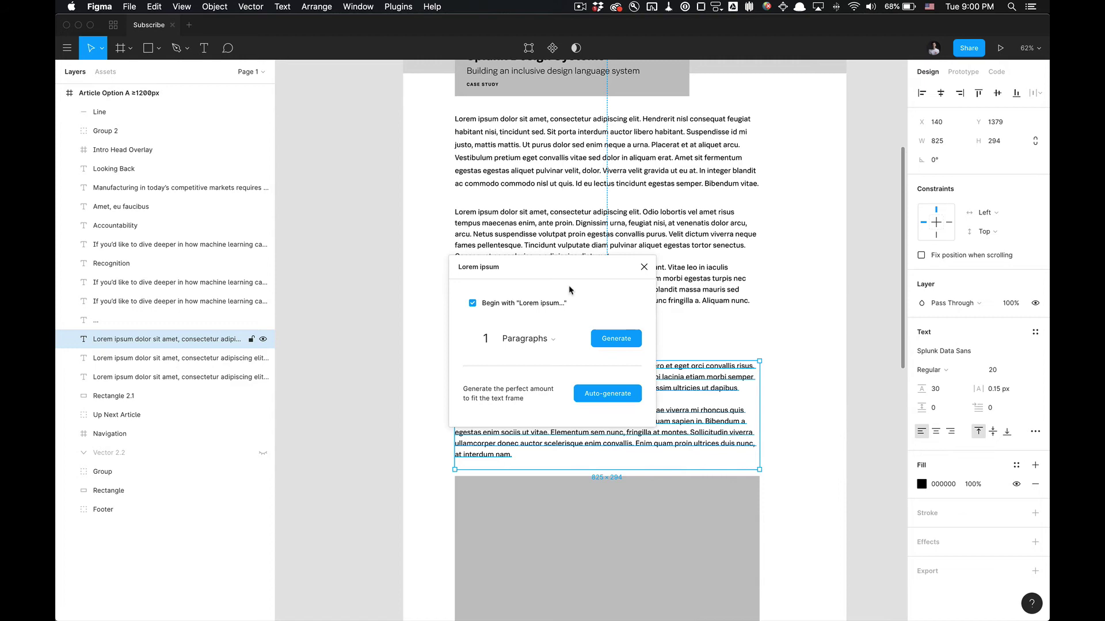
{"action": "left_click_drag", "start_coordinate": [537, 264], "coordinate": [881, 338]}
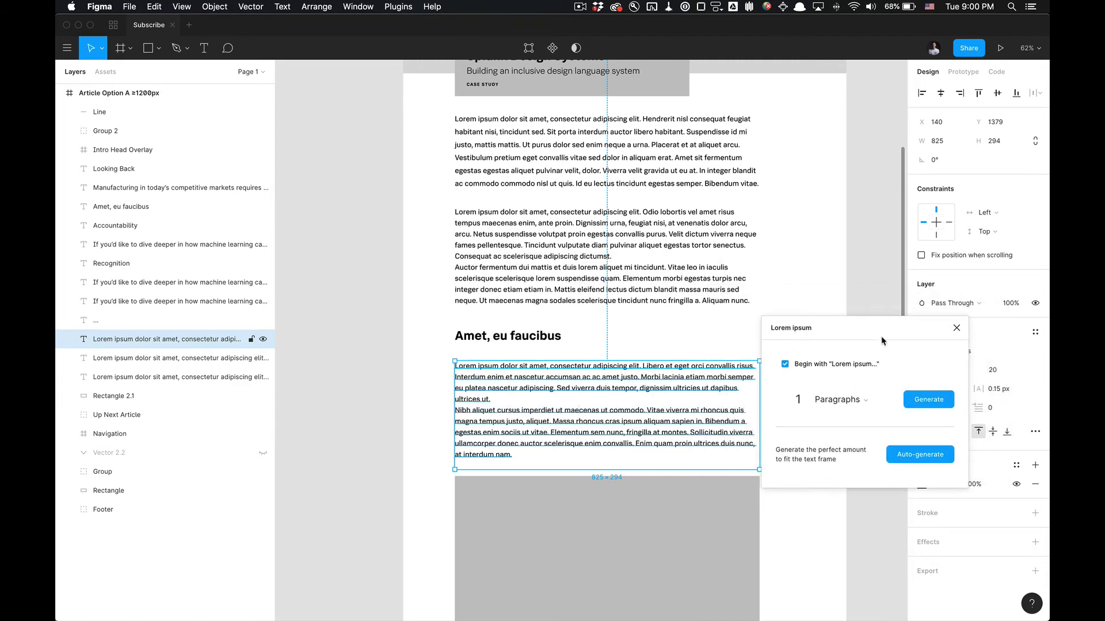
{"action": "left_click", "coordinate": [957, 328]}
{"action": "left_click", "coordinate": [853, 380]}
{"action": "scroll", "coordinate": [855, 383], "scroll_direction": "down", "scroll_amount": 5}
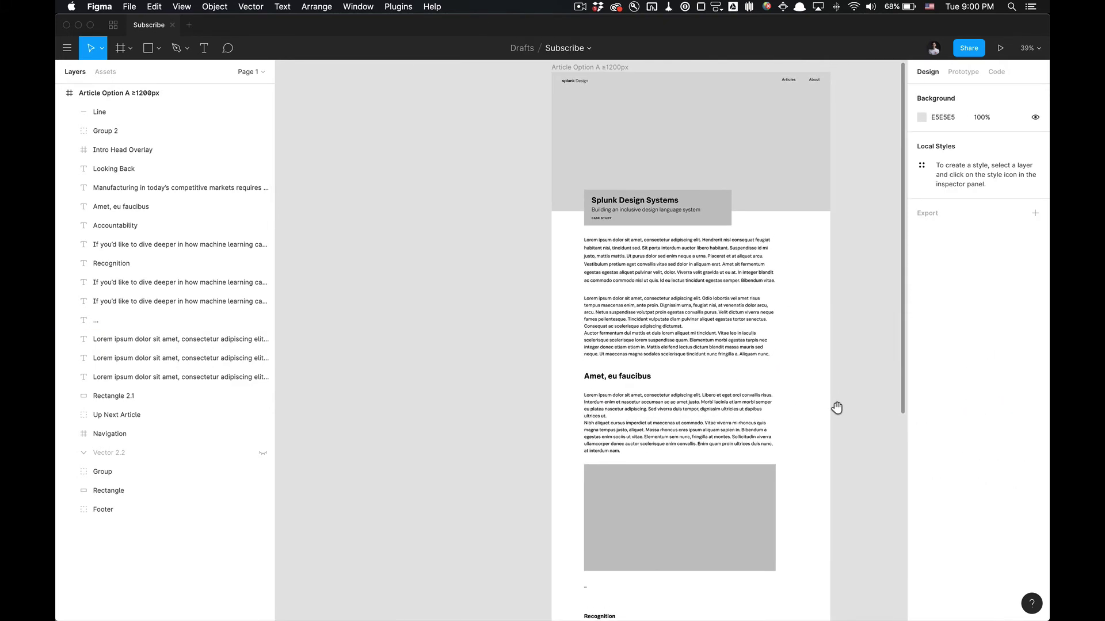
{"action": "scroll", "coordinate": [834, 351], "scroll_direction": "up", "scroll_amount": 2}
{"action": "left_click_drag", "start_coordinate": [833, 350], "coordinate": [707, 382]}
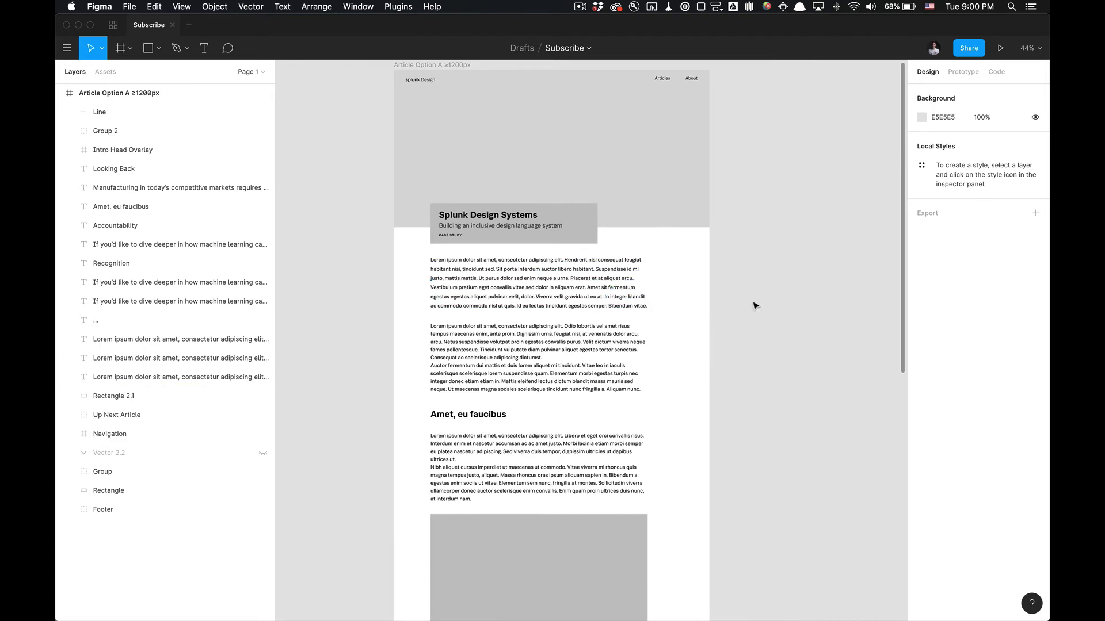
{"action": "left_click", "coordinate": [557, 361]}
{"action": "scroll", "coordinate": [511, 364], "scroll_direction": "down", "scroll_amount": 3}
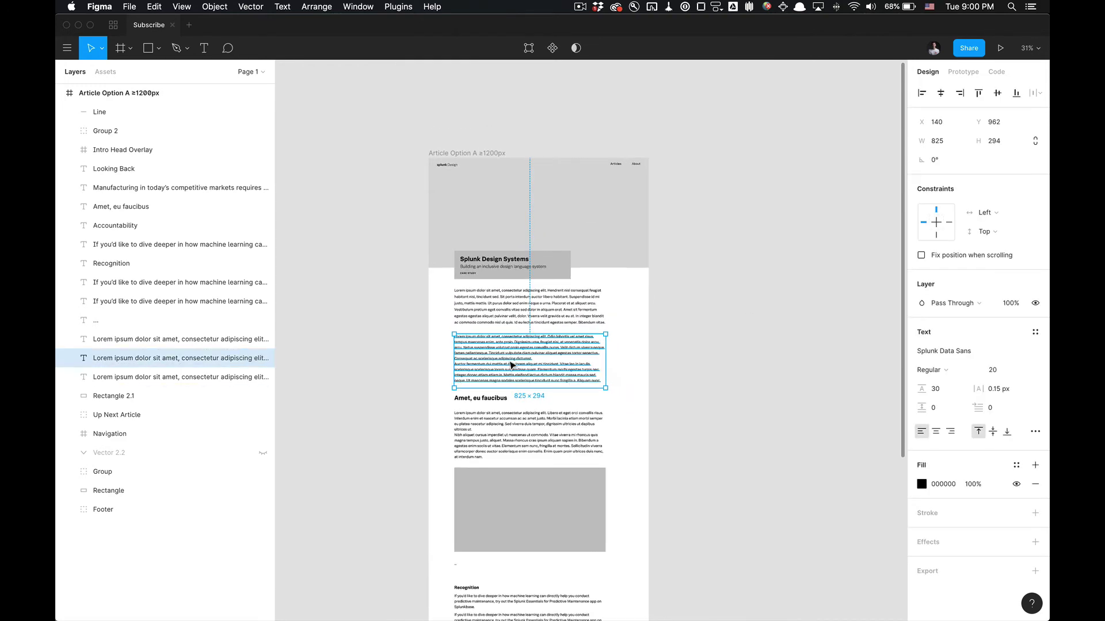
{"action": "left_click", "coordinate": [371, 385]}
{"action": "scroll", "coordinate": [371, 385], "scroll_direction": "down", "scroll_amount": 10}
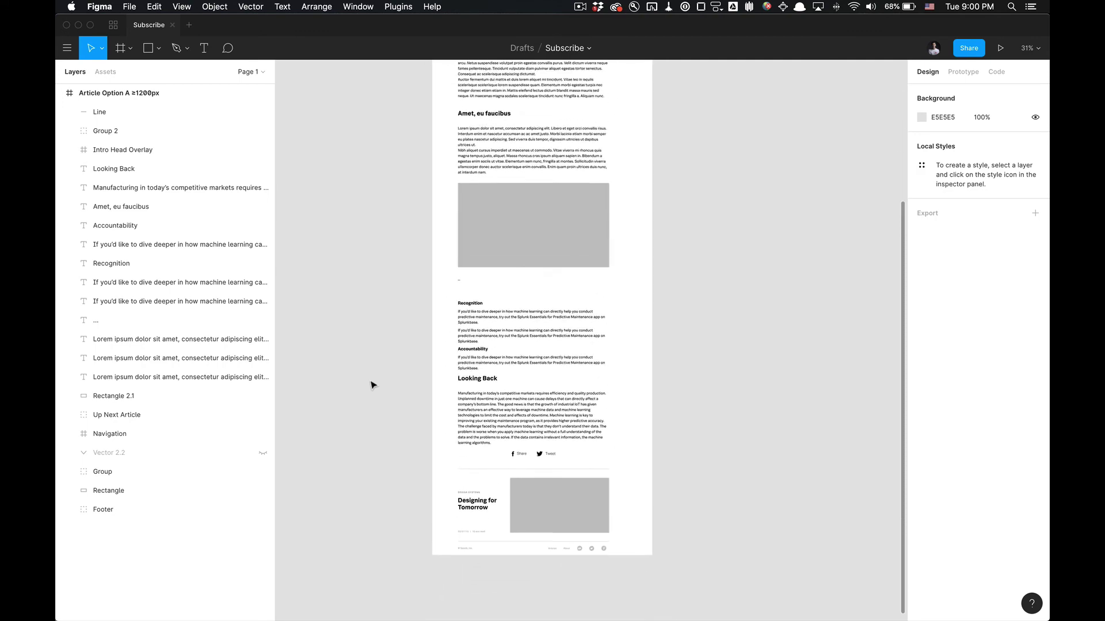
{"action": "scroll", "coordinate": [371, 385], "scroll_direction": "up", "scroll_amount": 10}
{"action": "scroll", "coordinate": [371, 385], "scroll_direction": "up", "scroll_amount": 3}
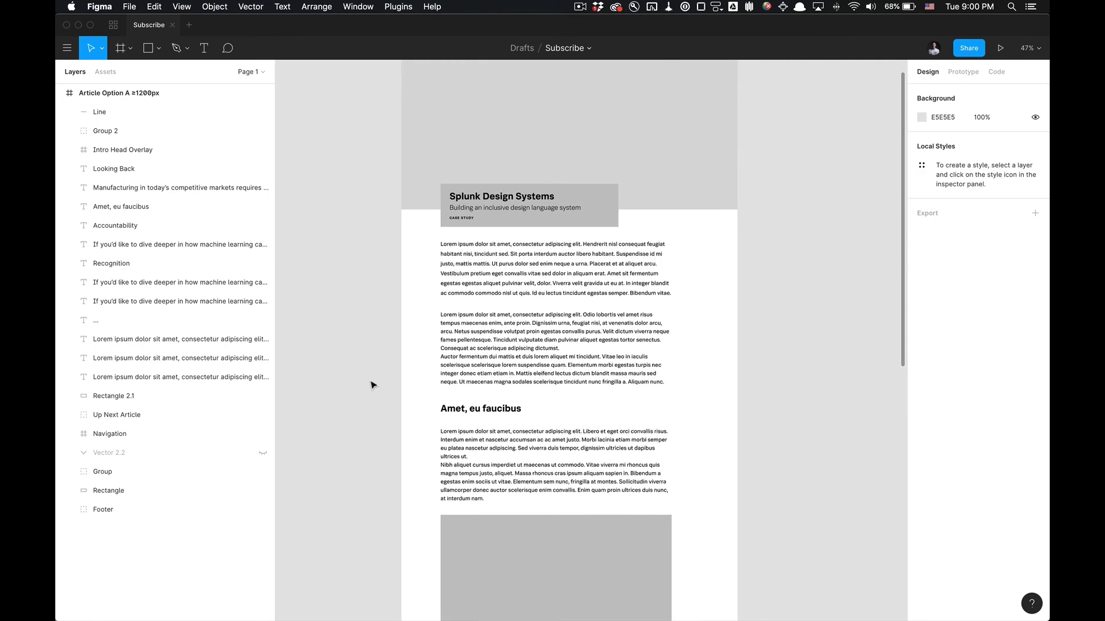